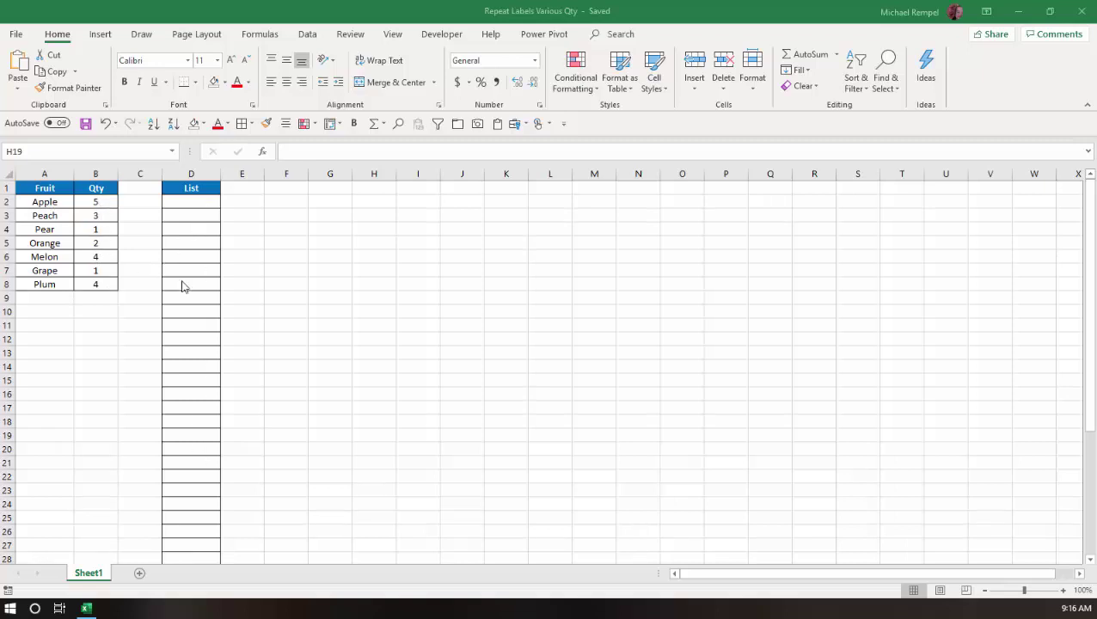
Insert a new column before the Fruit column and enter the heading Helper in A1
scroll(182, 263, down, 7)
scroll(183, 263, up, 7)
right_click(56, 171)
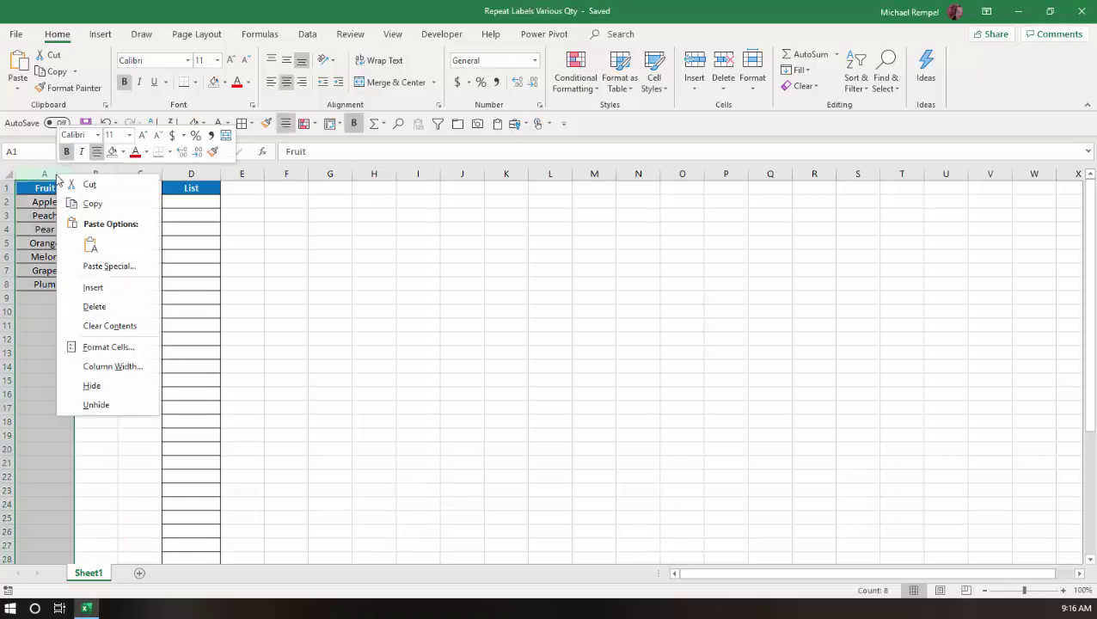
click(92, 288)
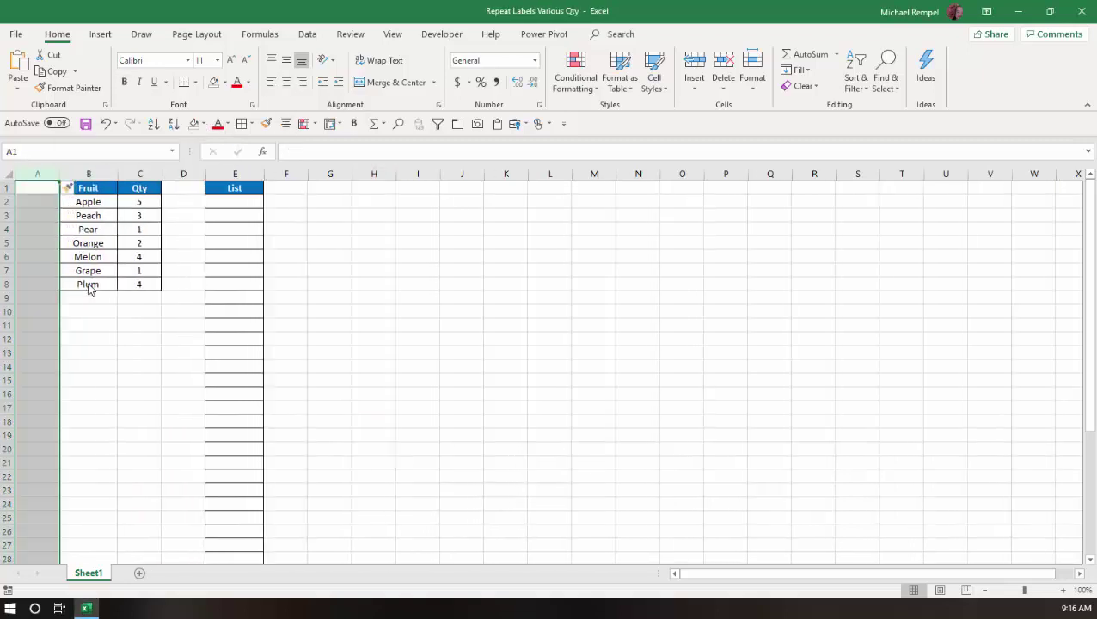
click(39, 190)
text(He)
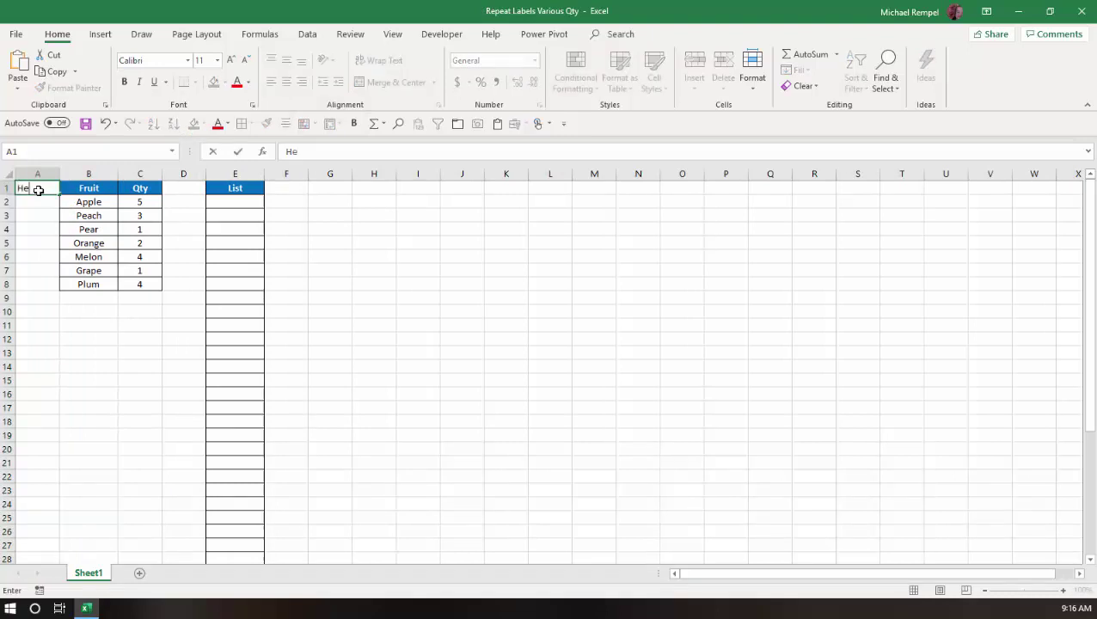
text(lper)
key(Return)
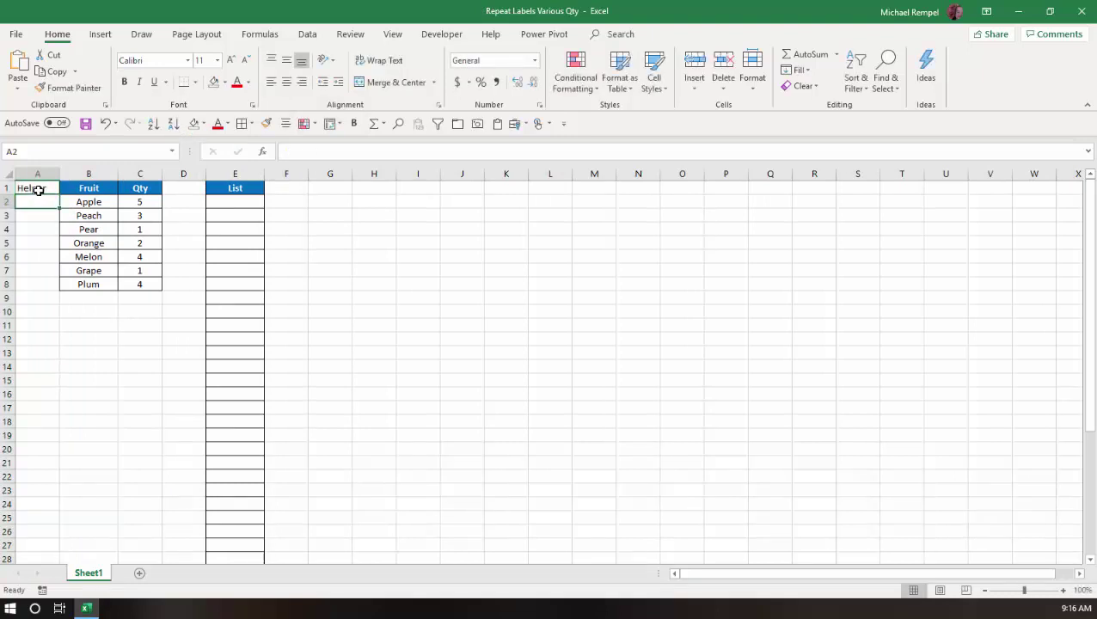
Copy the formatting of the Fruit column, B1:B8, onto the Helper column cells A1:A8
drag(80, 190, 87, 284)
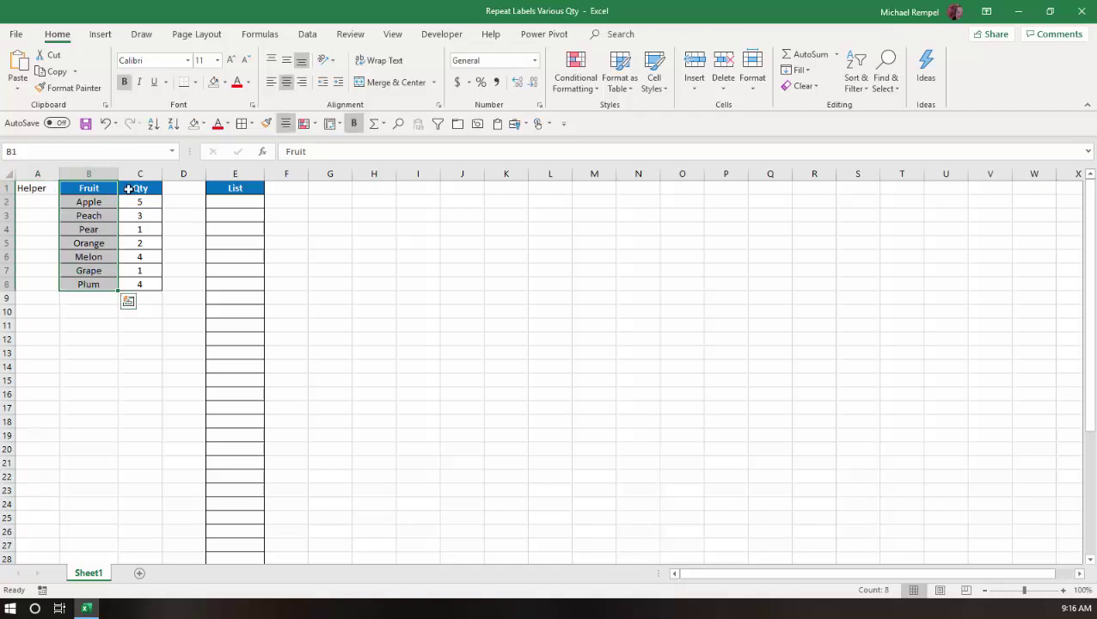
click(269, 123)
drag(45, 187, 36, 284)
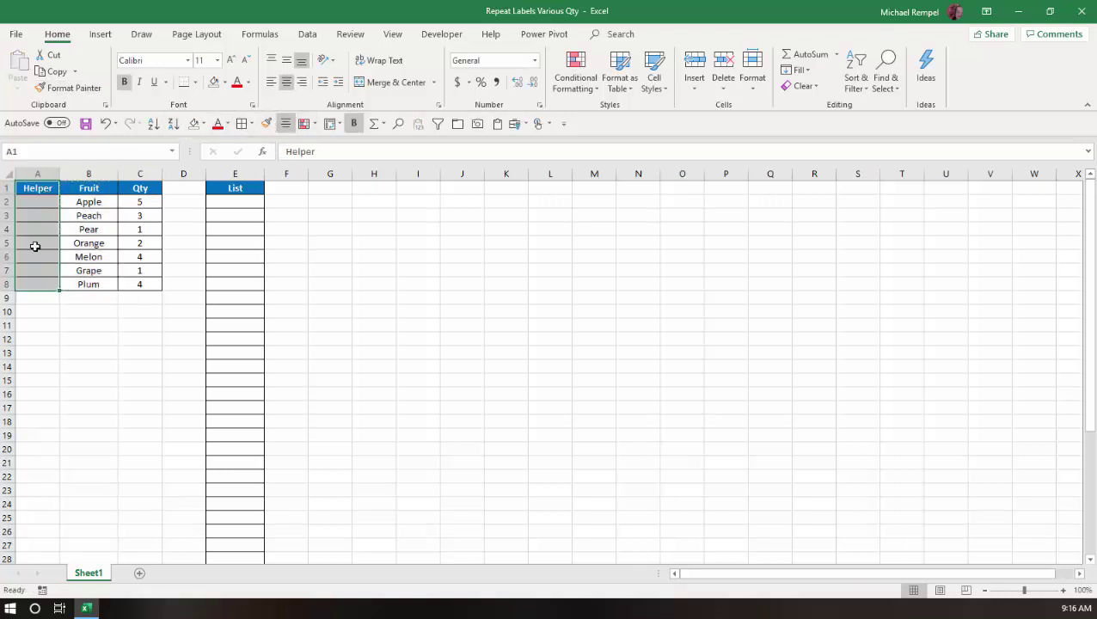
Enter the starting value 1 in cell A2 of the Helper column
click(34, 202)
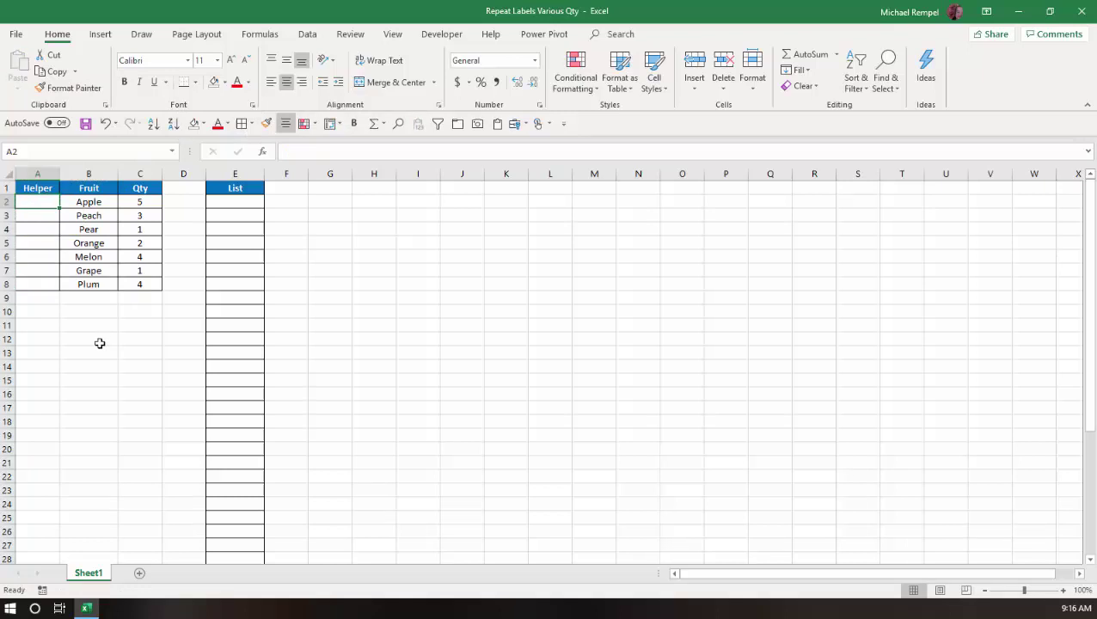
text(1)
key(Return)
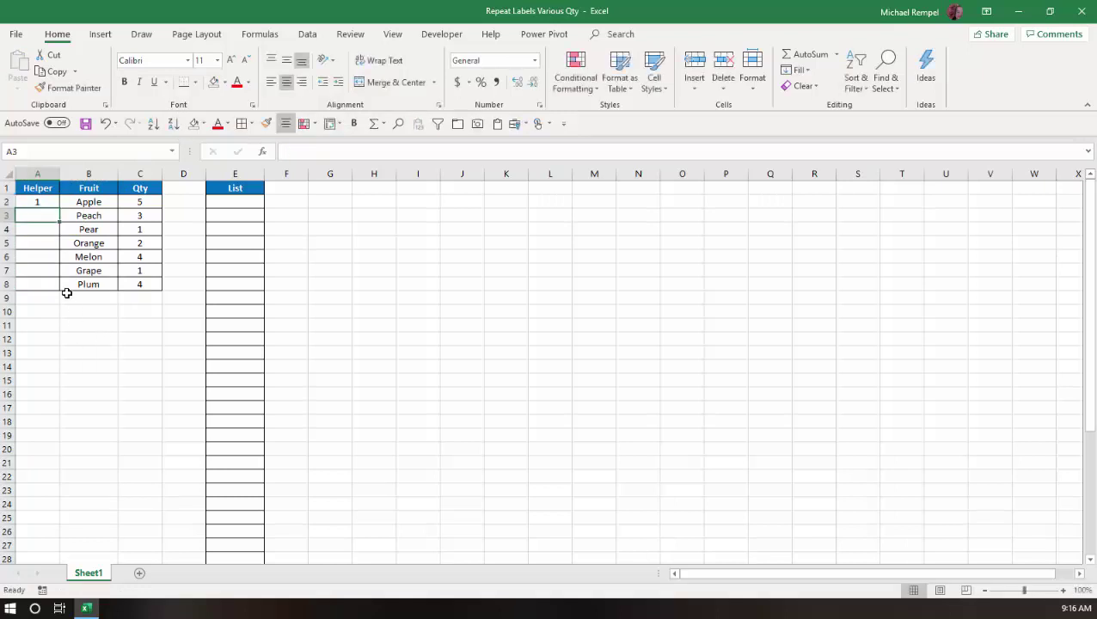
Enter the running-total formula =A2+C2 in A3 and fill it down to A9, one row past the fruit table
text(=)
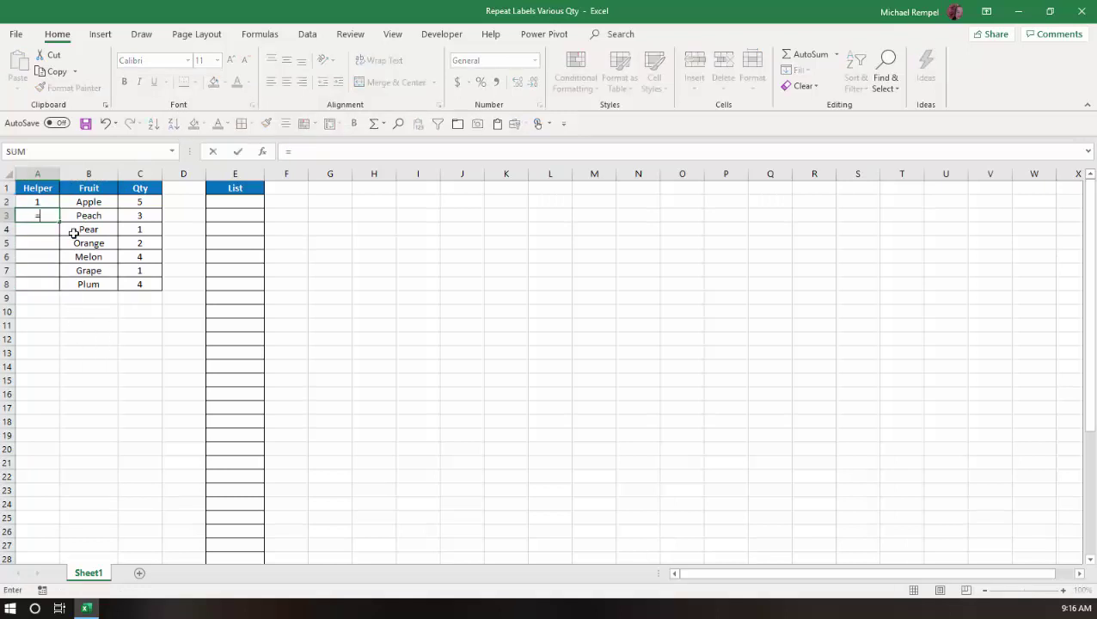
click(37, 199)
text(+)
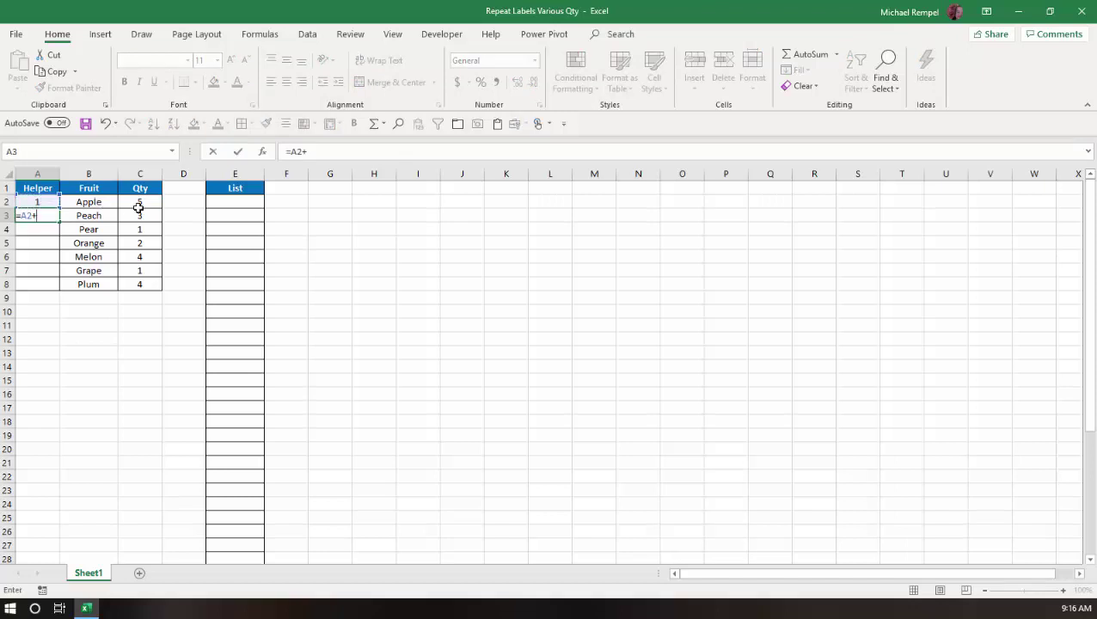
click(140, 201)
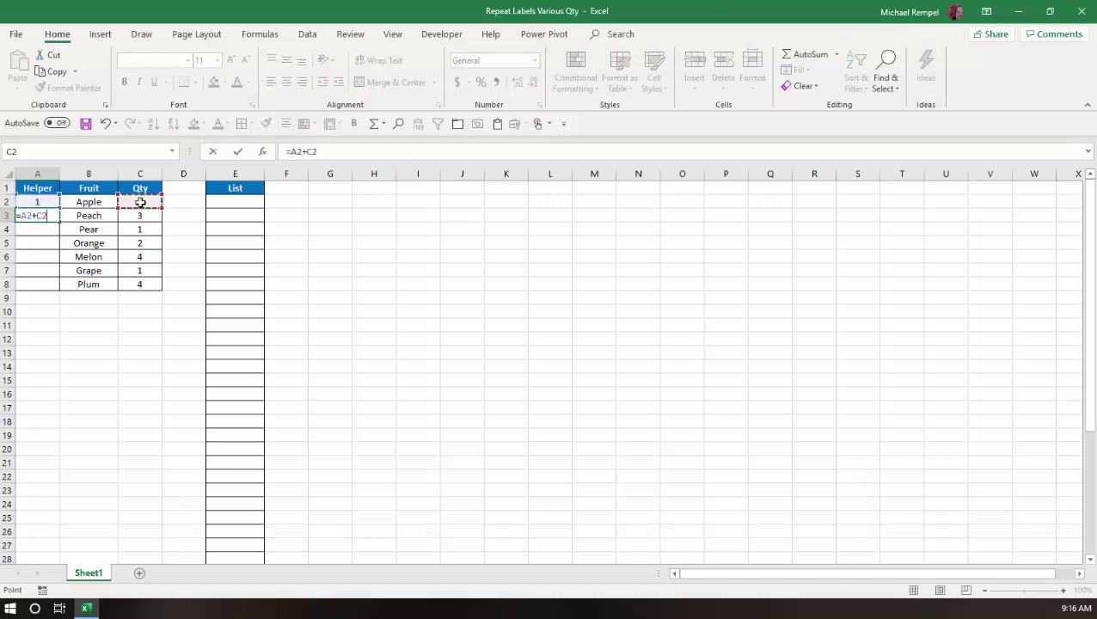
key(Return)
click(60, 221)
drag(61, 222, 68, 299)
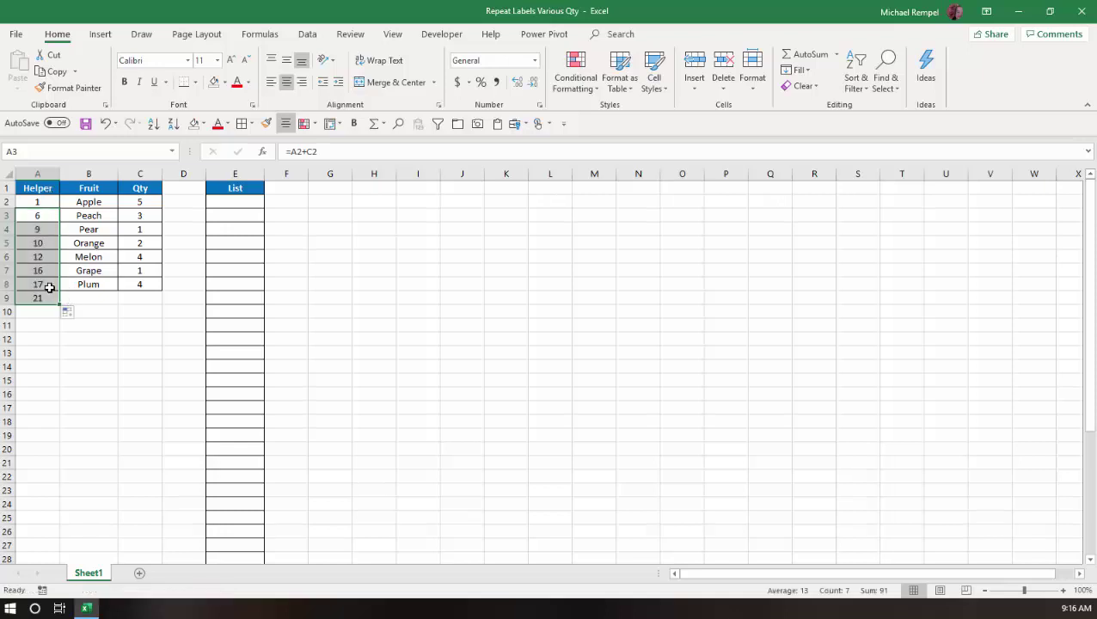
click(103, 375)
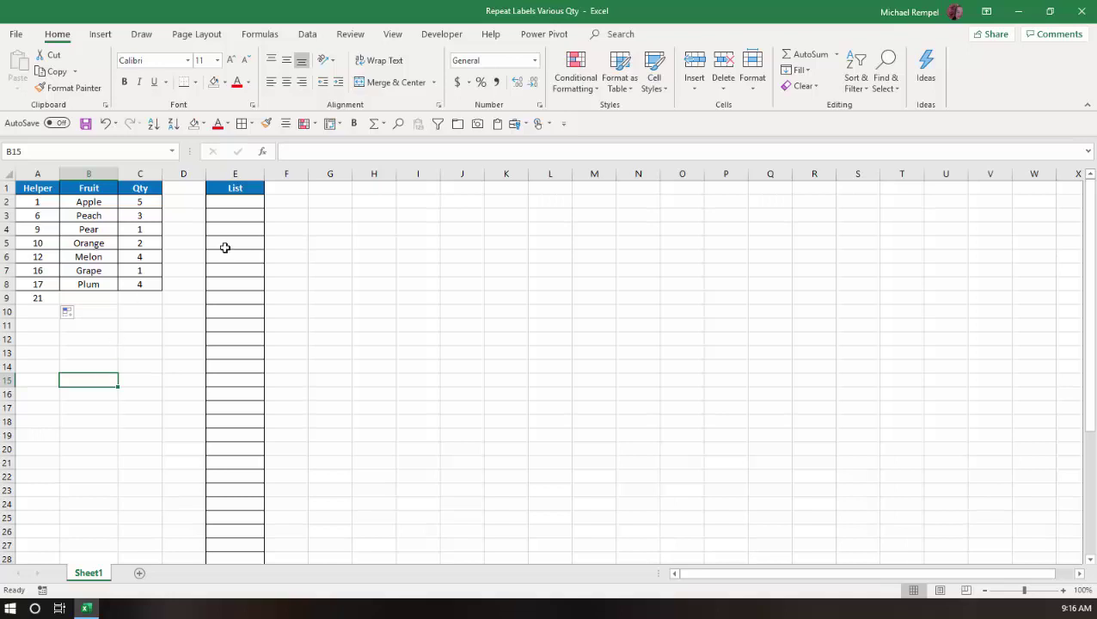
Enter the formula =VLOOKUP(ROW(1:1),$A$2:$B$9,2) in cell E2 of the List column
click(248, 200)
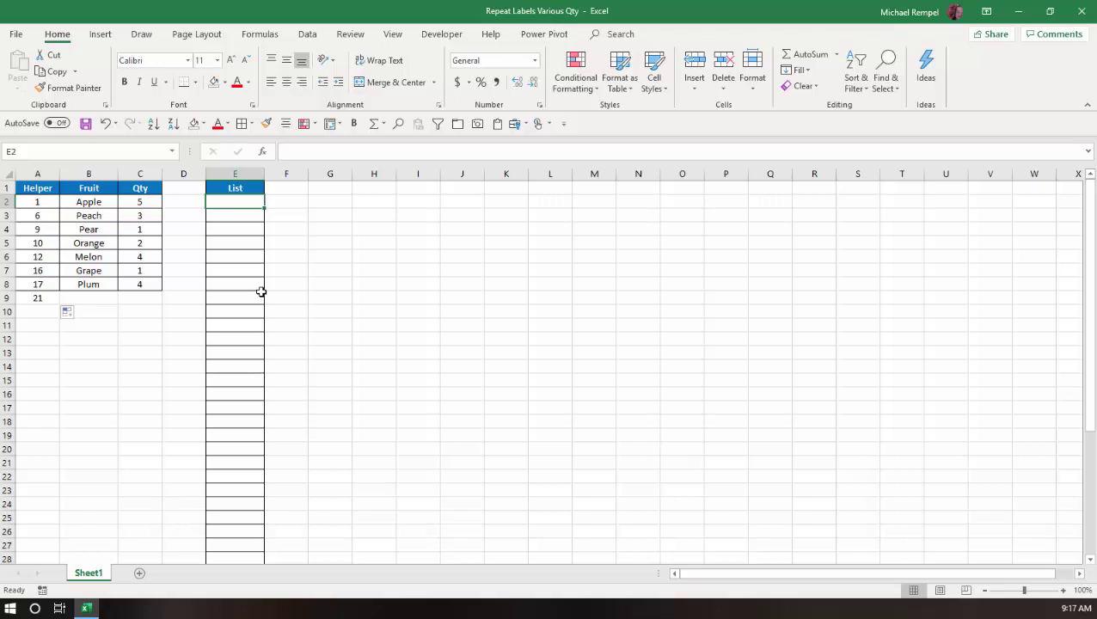
text(=vl)
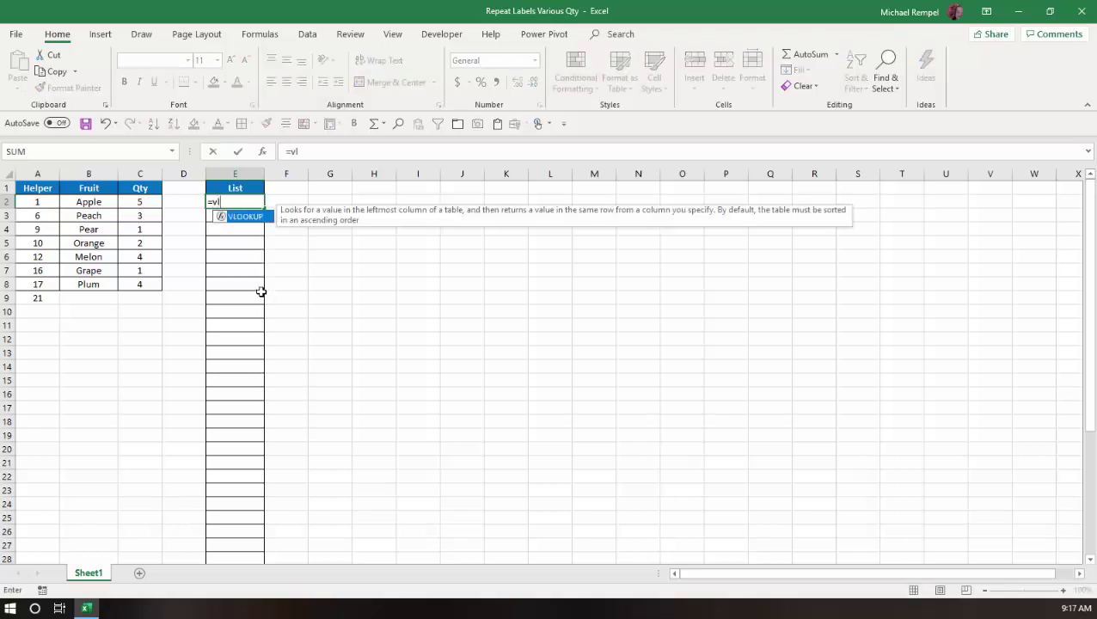
key(Tab)
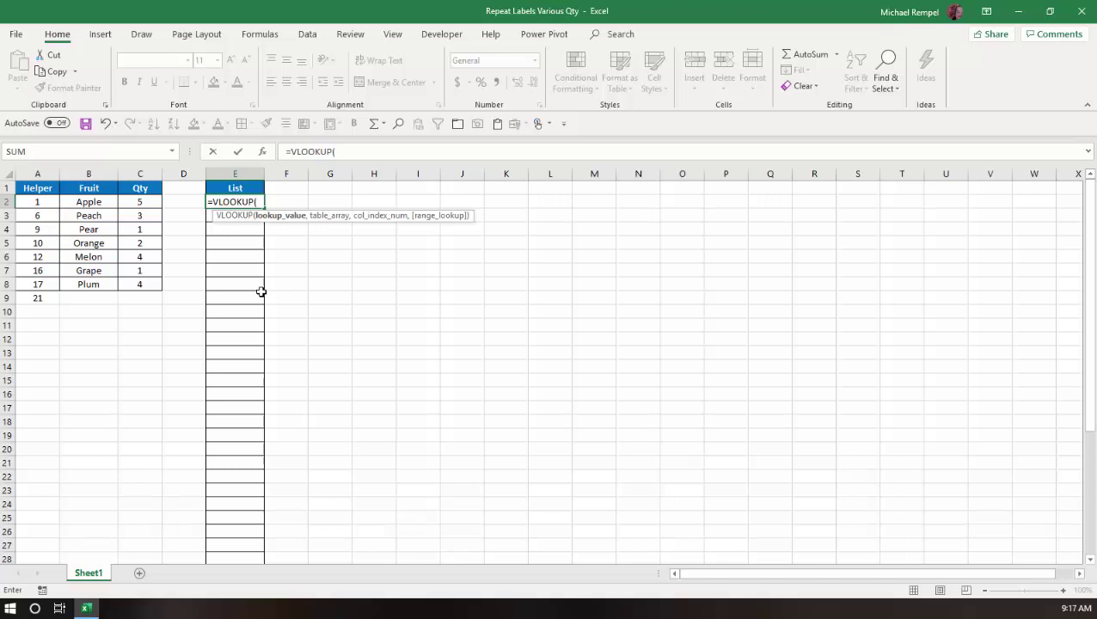
text(row)
key(Tab)
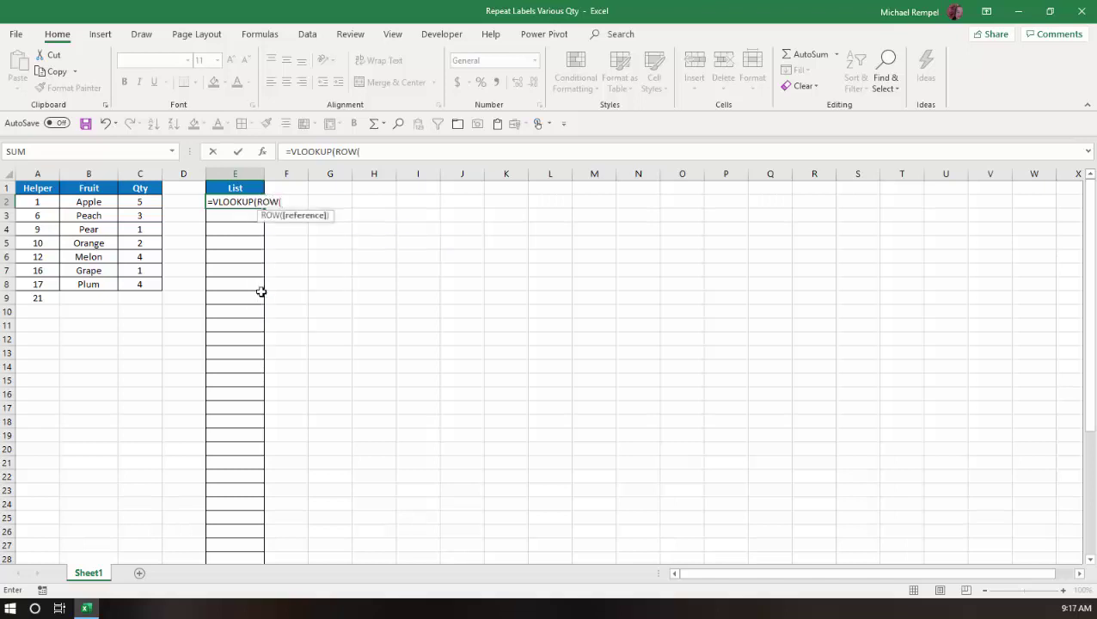
text(1:1))
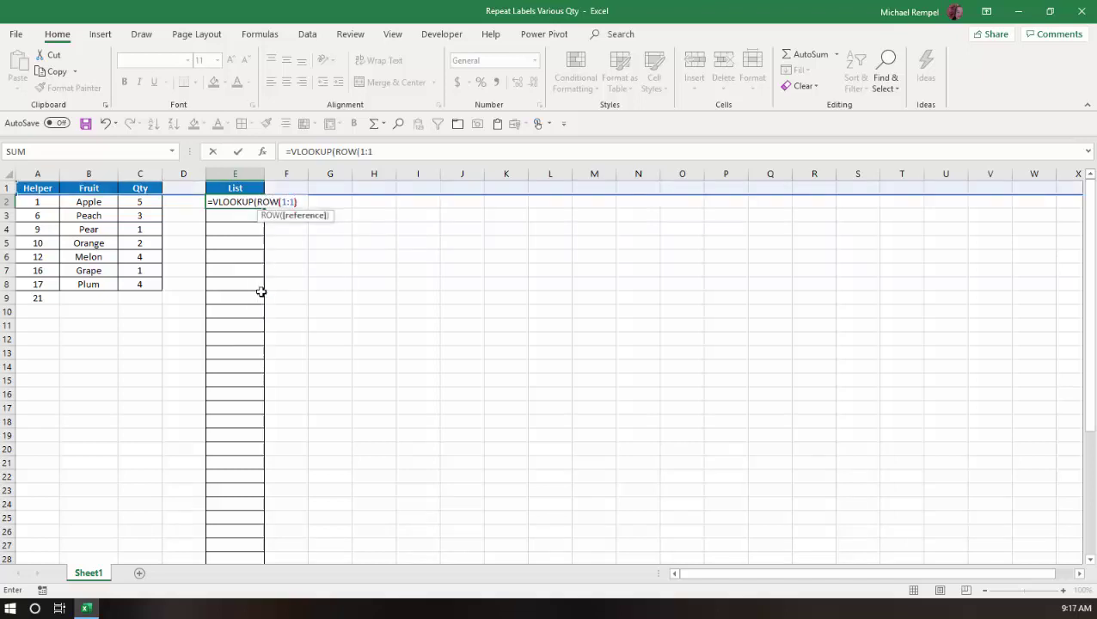
text(,)
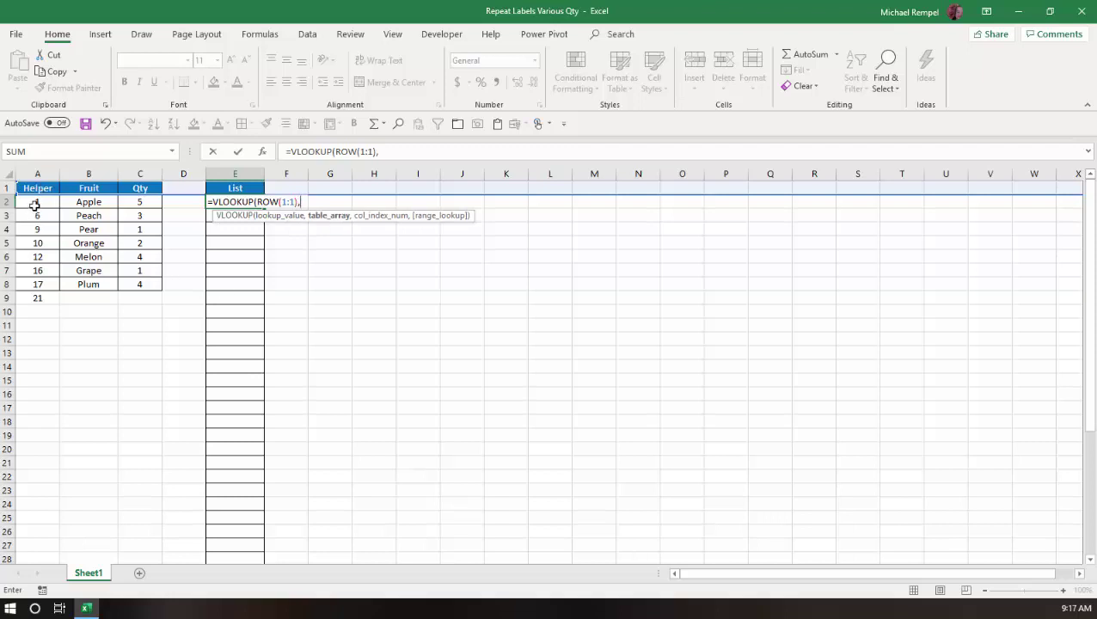
drag(35, 204, 110, 299)
key(F4)
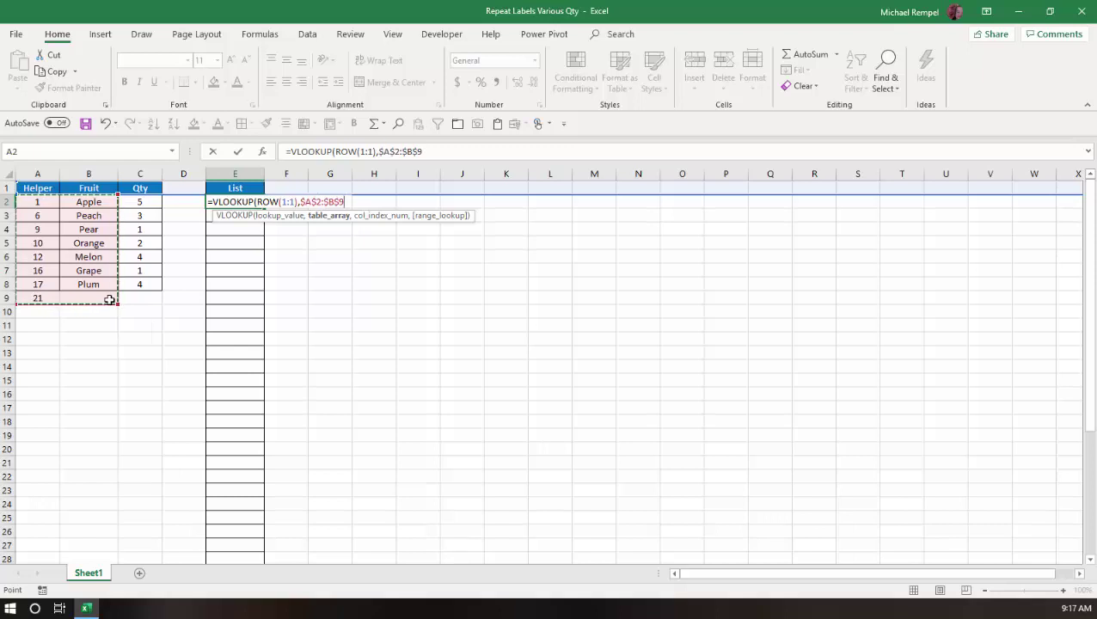
text(,2)
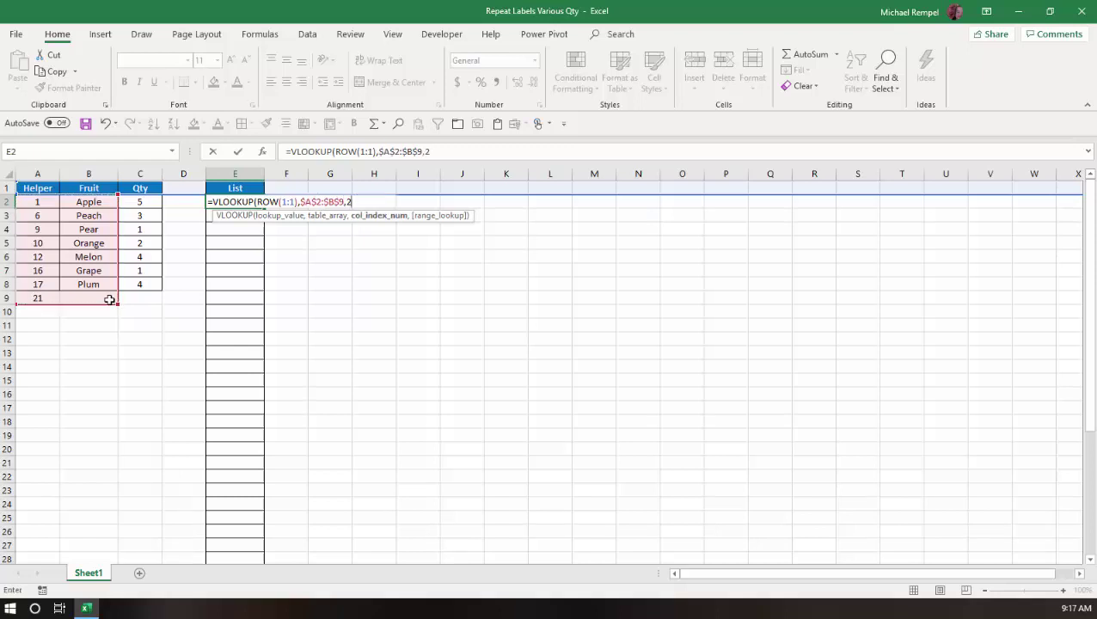
text())
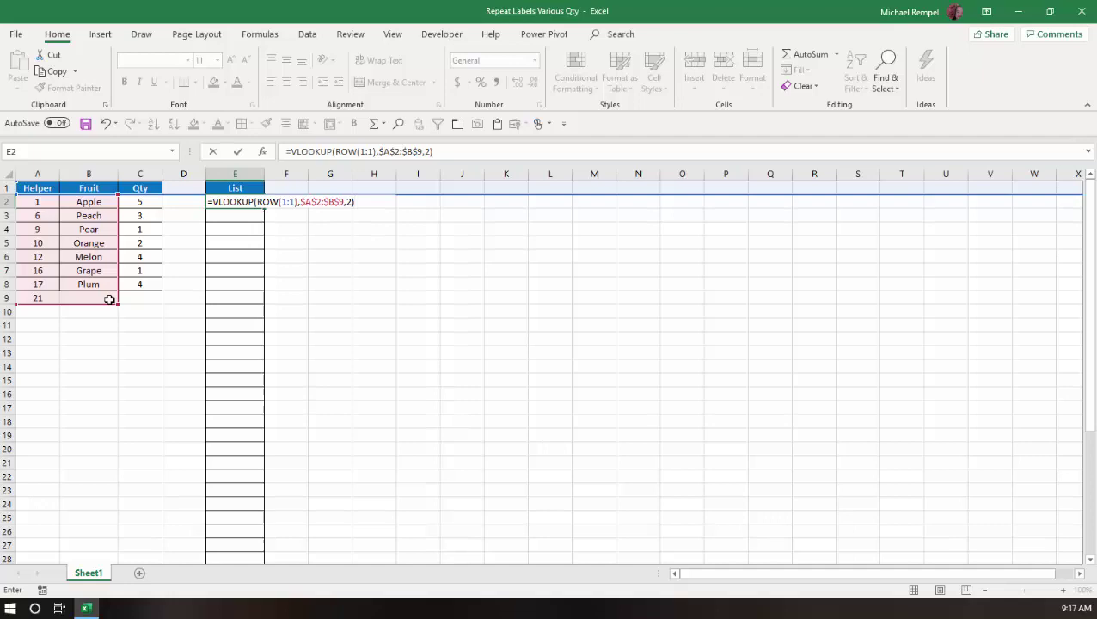
key(Return)
Fill the VLOOKUP formula from E2 down through the bordered cells of the List column
key(Up)
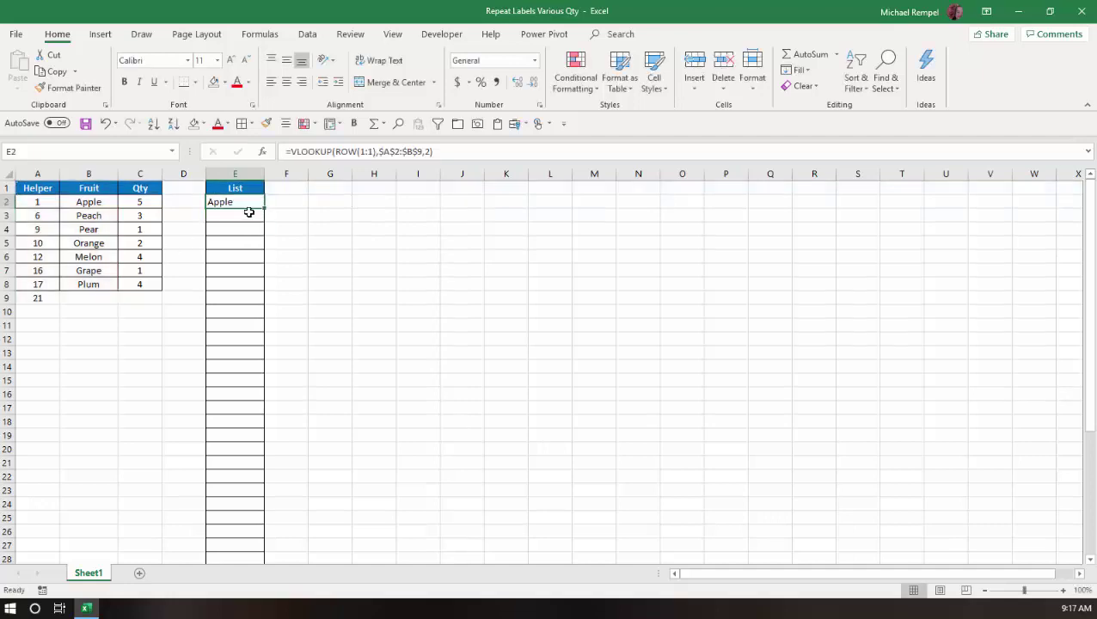
drag(264, 207, 269, 538)
scroll(250, 480, up, 5)
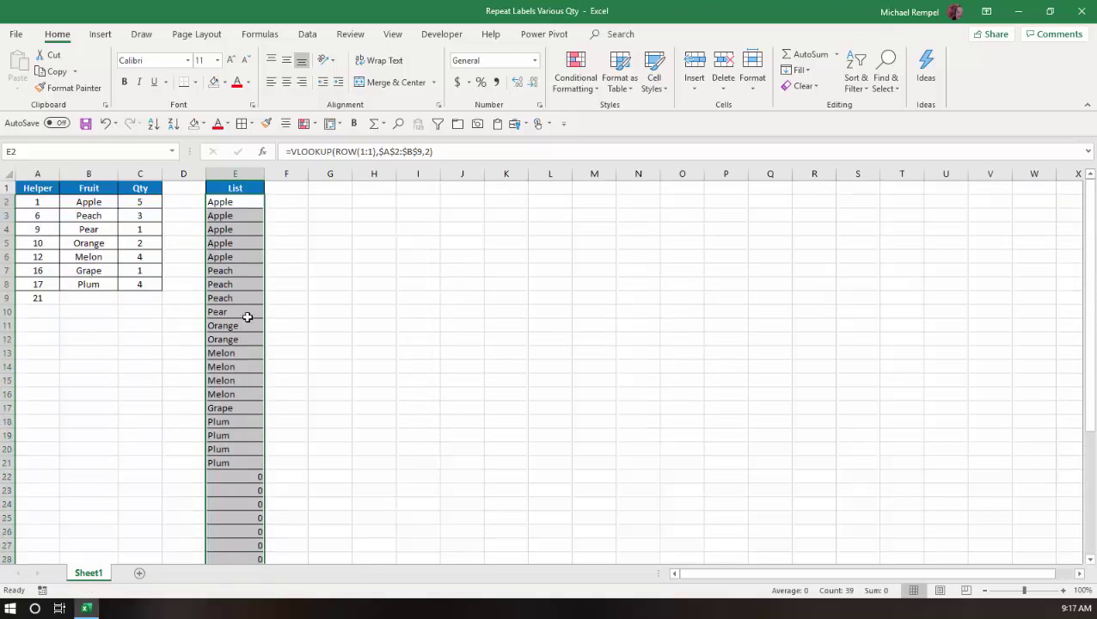
Examine the VLOOKUP formula in E2 and the contents of Helper cells A2 and A3
click(220, 202)
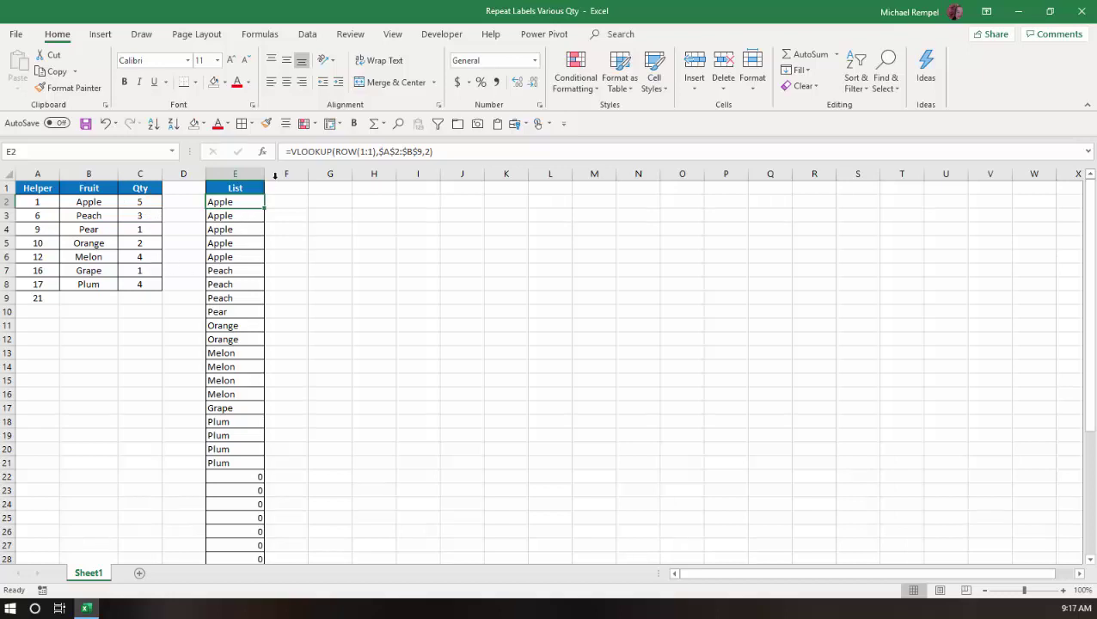
click(40, 206)
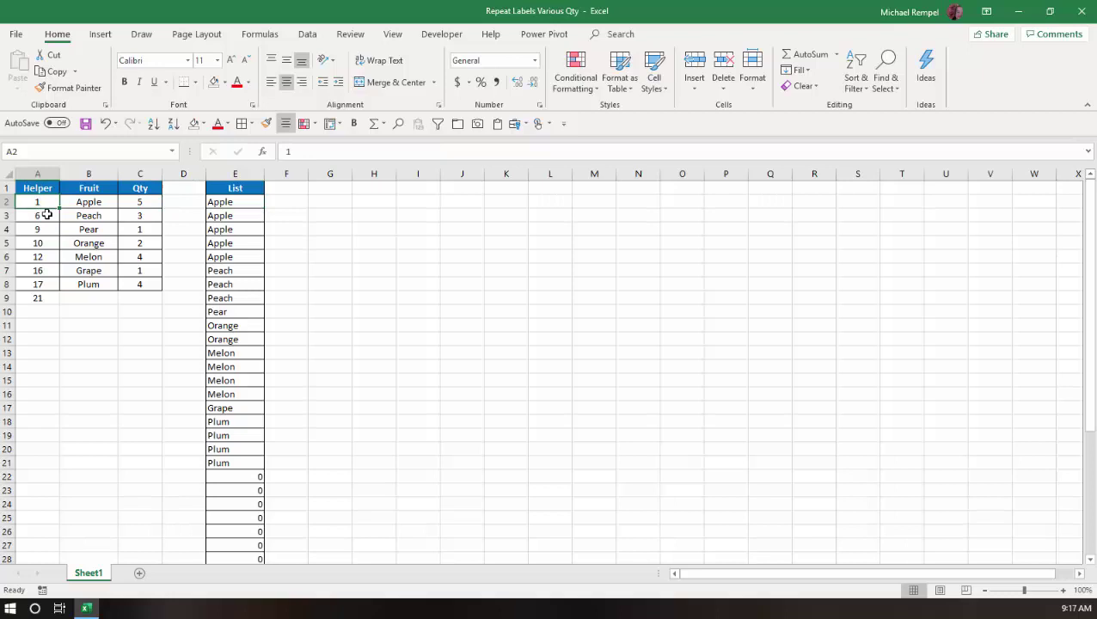
click(49, 219)
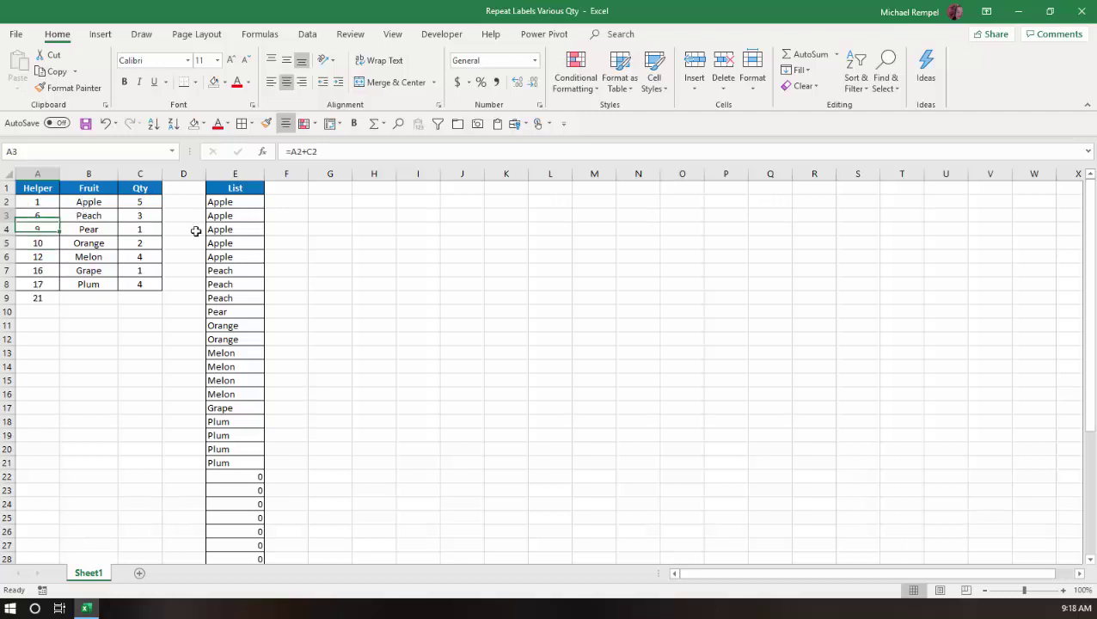
Review the range_lookup match options for the VLOOKUP formula in E2, then discard the trial edit
click(236, 207)
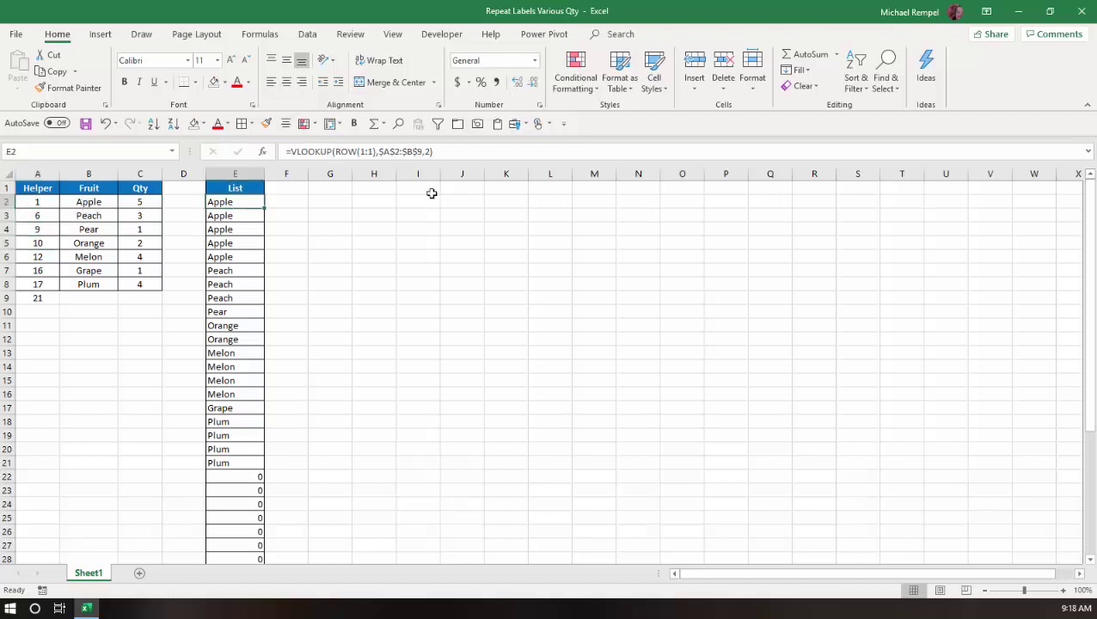
click(337, 152)
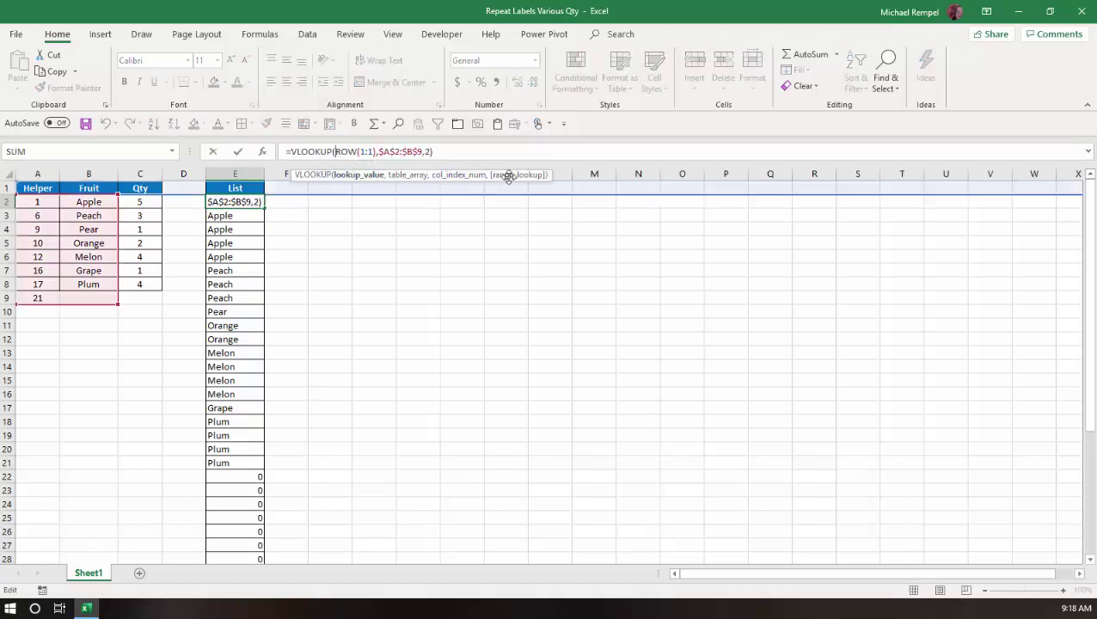
click(430, 151)
text(,)
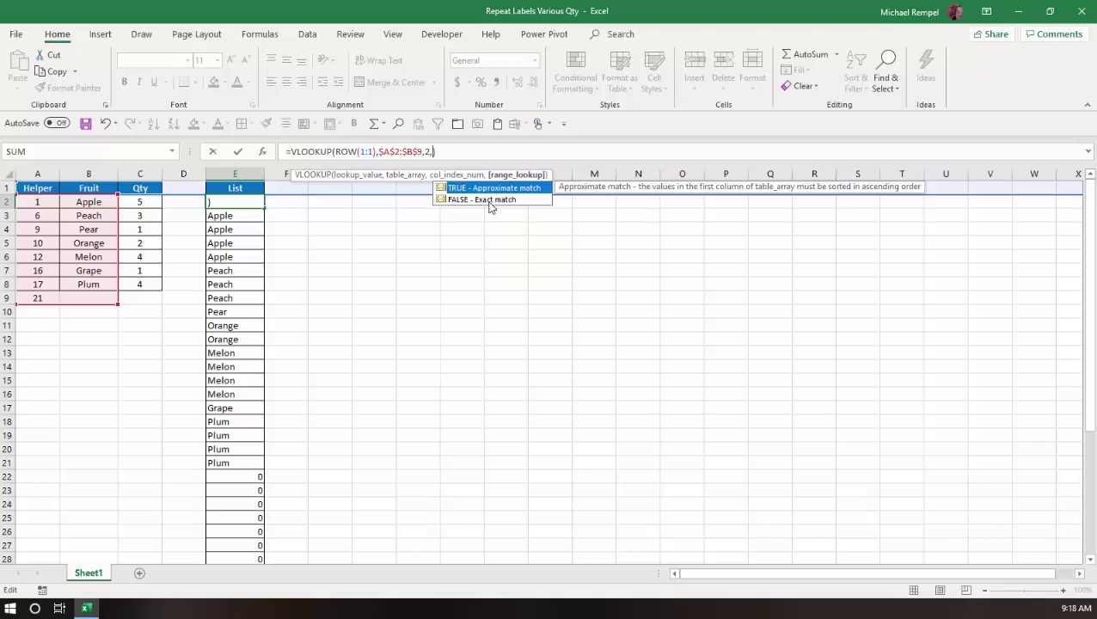
key(ctrl+Return)
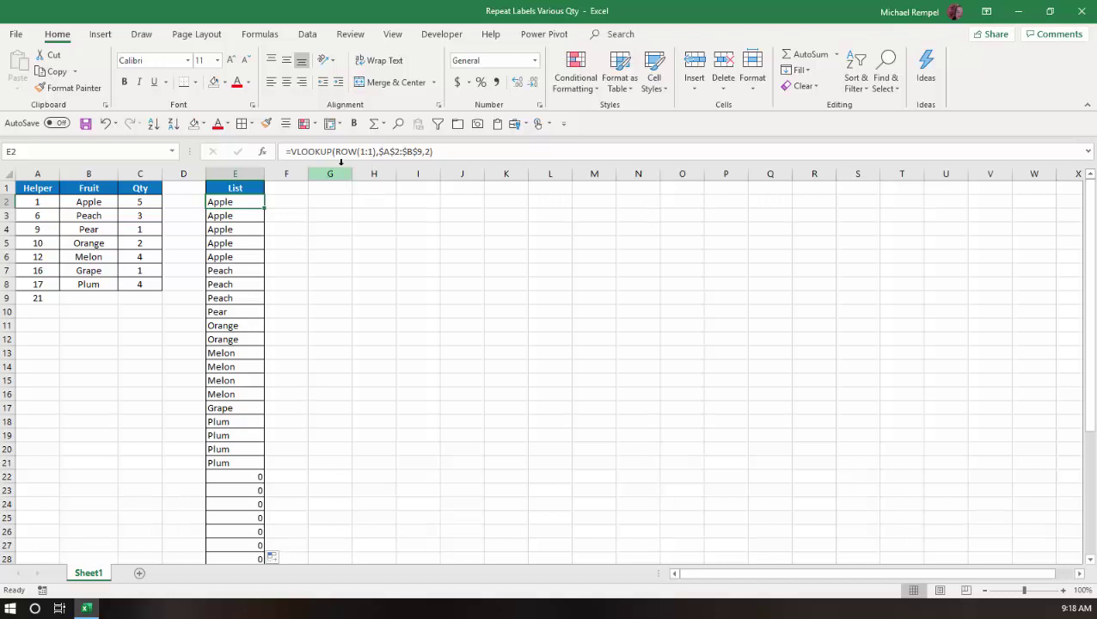
Evaluate the ROW(1:1) lookup value within E2's formula, cancel the edit, and examine the filled formulas in E3 and E4
click(336, 152)
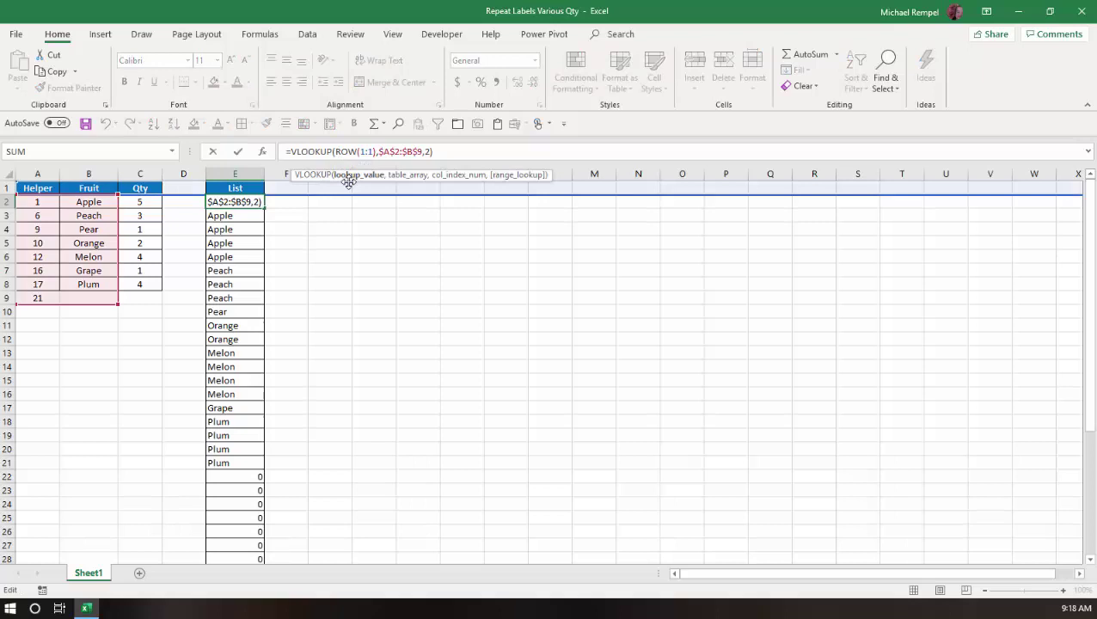
click(349, 176)
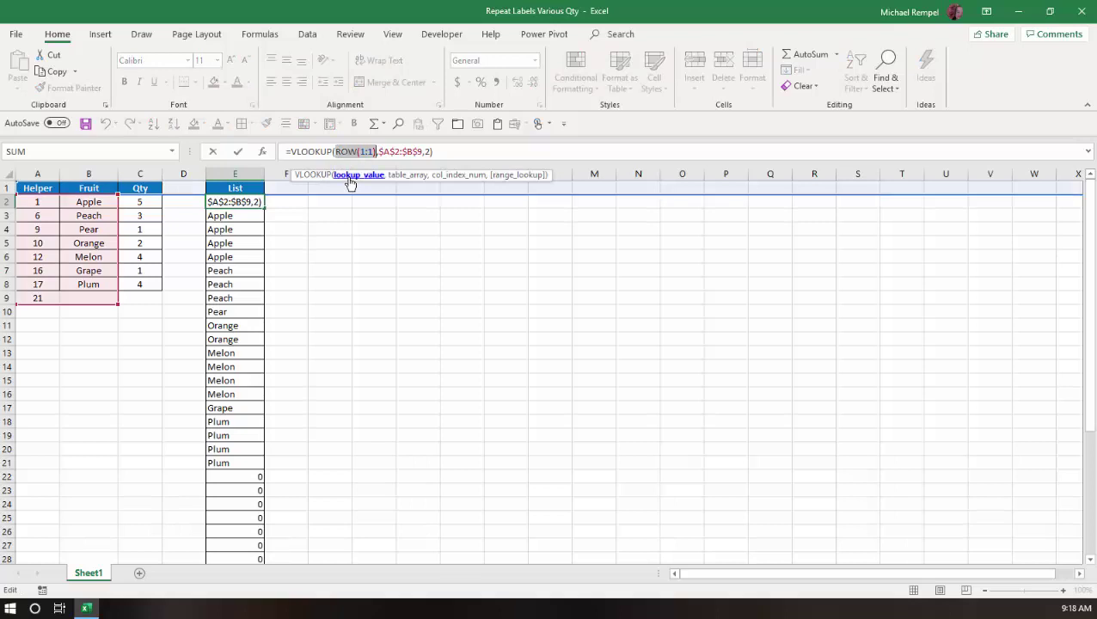
key(F9)
key(Escape)
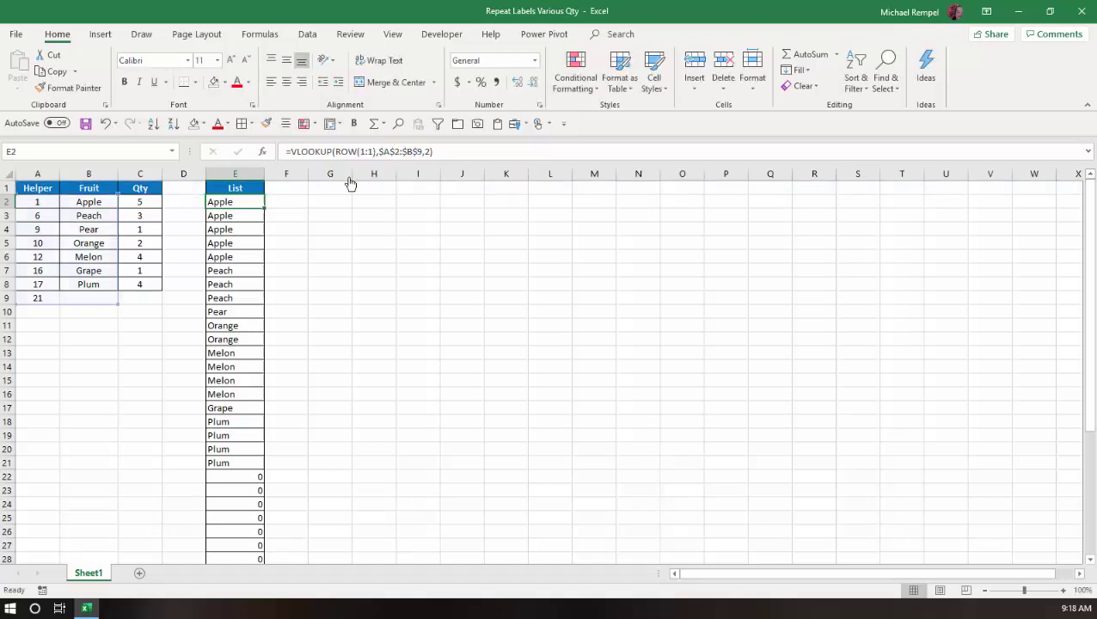
key(Down)
key(Down)
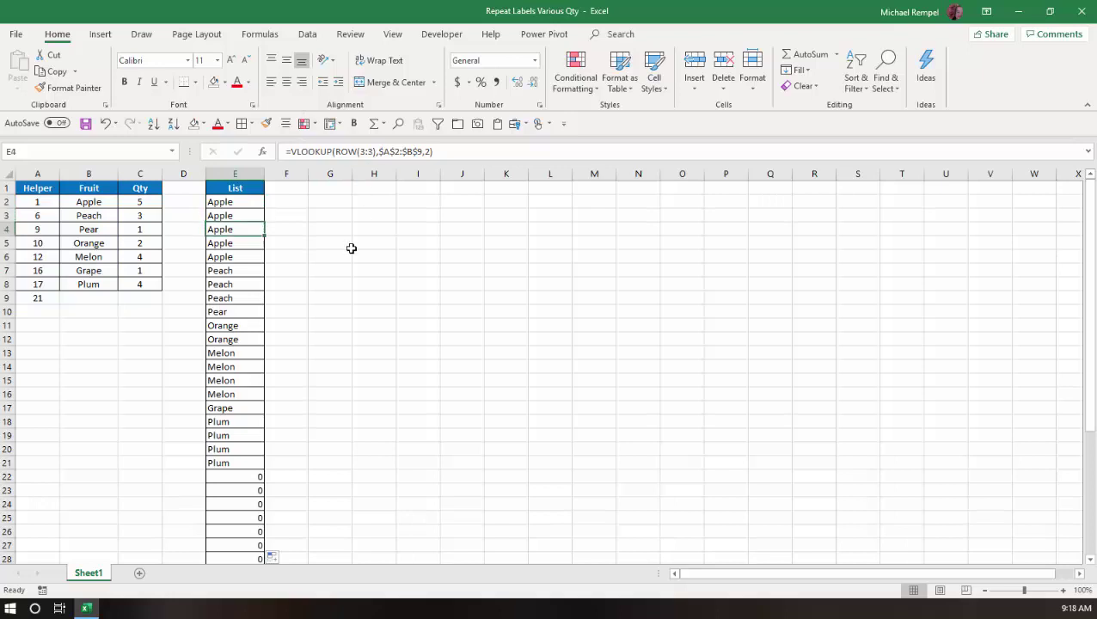
Examine the formula in E2 against its lookup range A2:B9, including the first Helper and Fruit entries
key(Up)
click(250, 201)
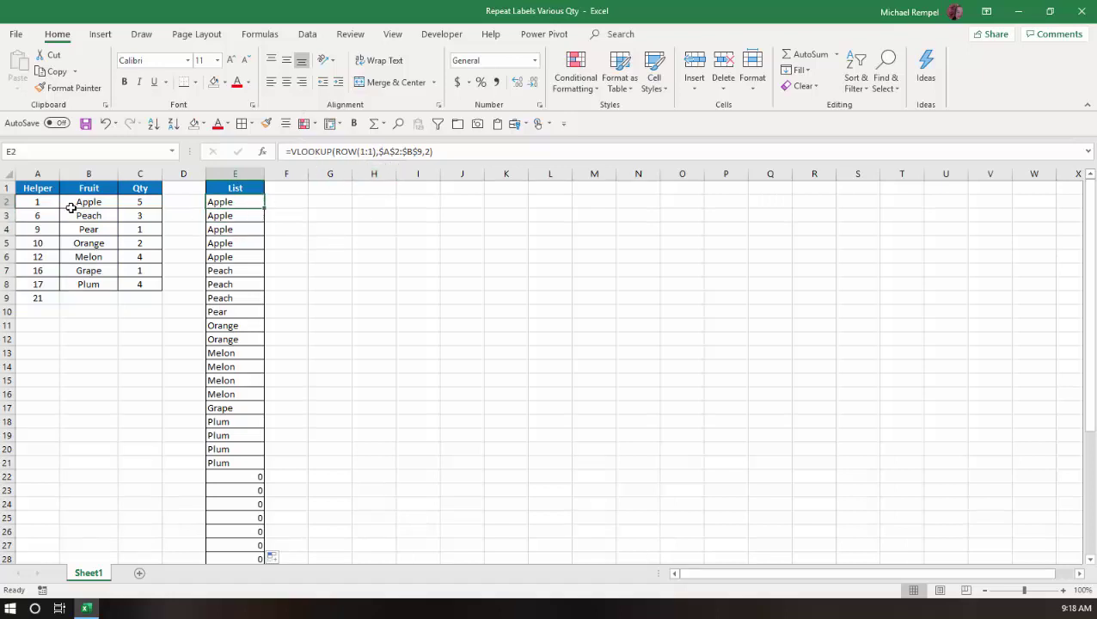
drag(50, 203, 90, 298)
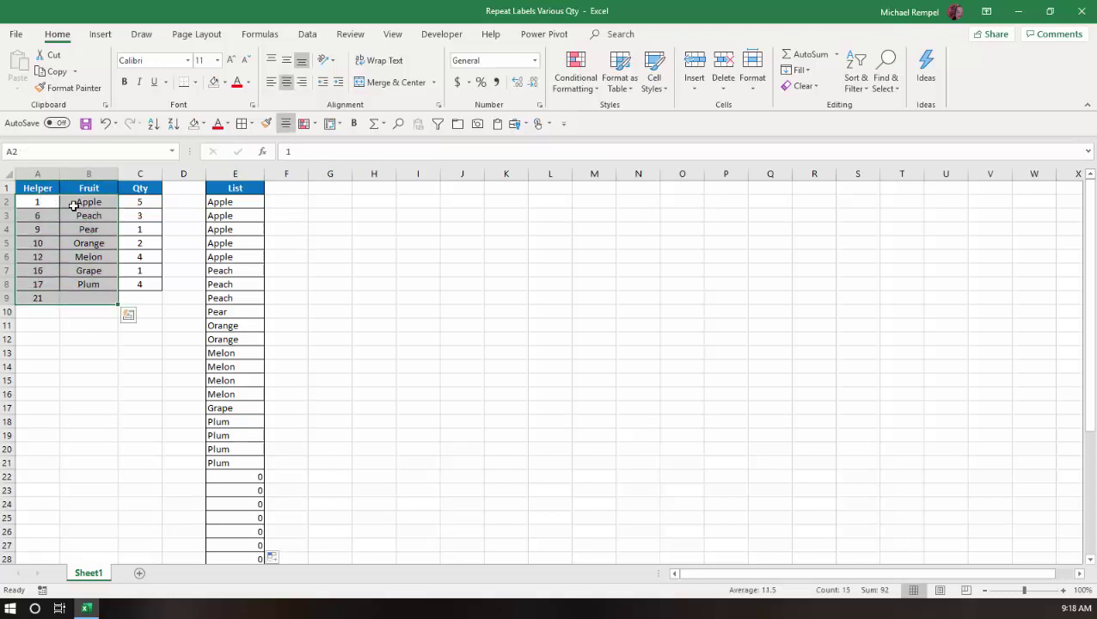
click(33, 202)
click(86, 202)
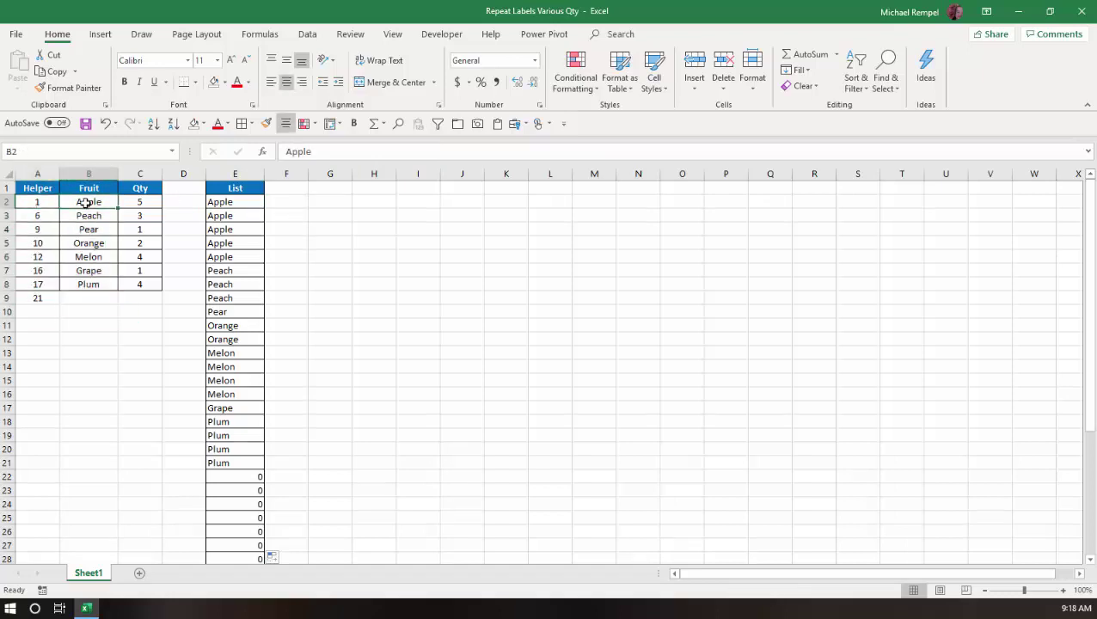
Examine how the ROW lookup value changes in the List column's formulas from E3 down to E10
click(249, 216)
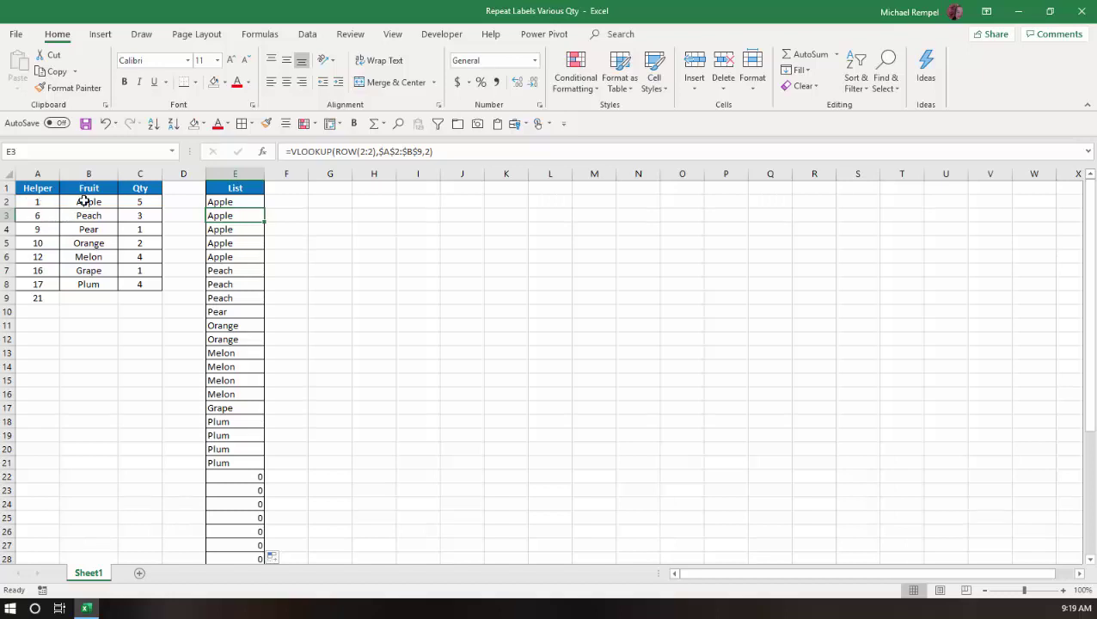
click(211, 232)
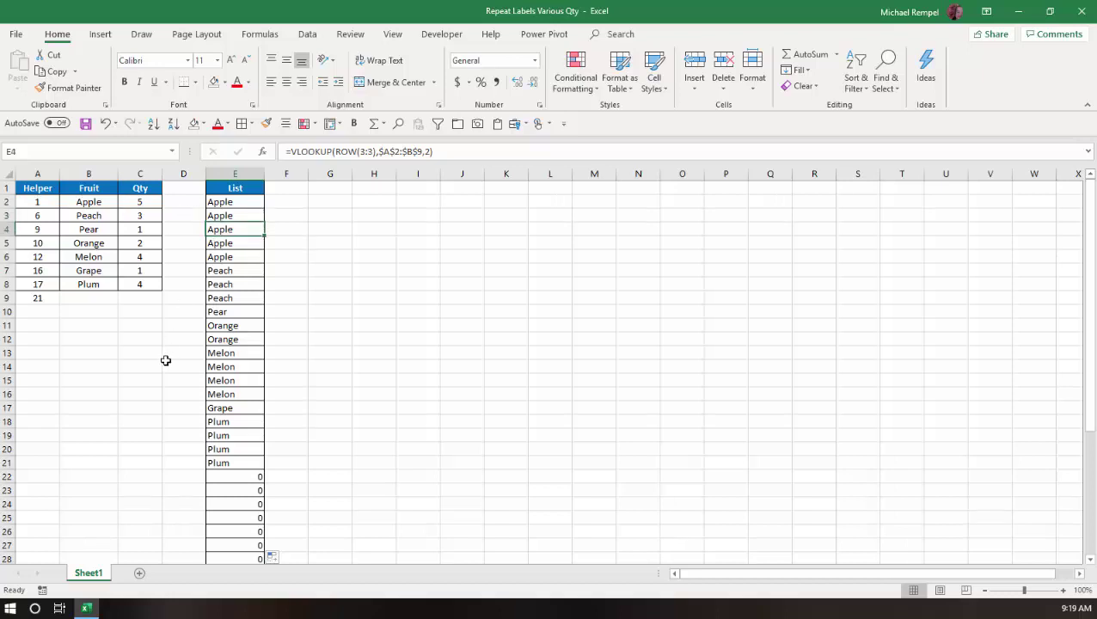
key(Down)
key(Down)
key(Down)
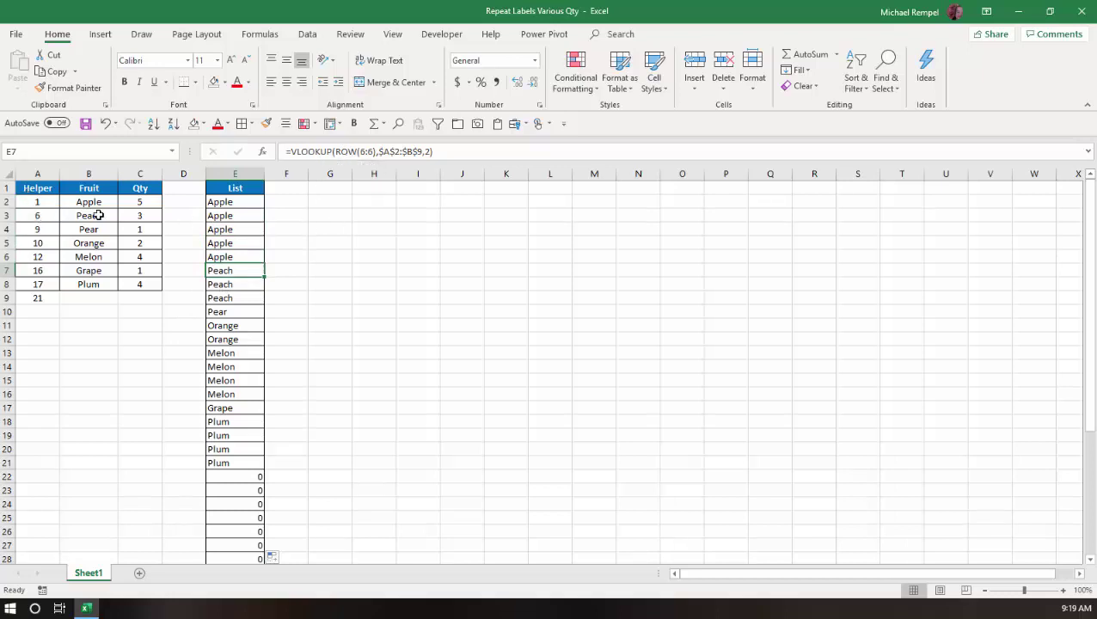
key(Down)
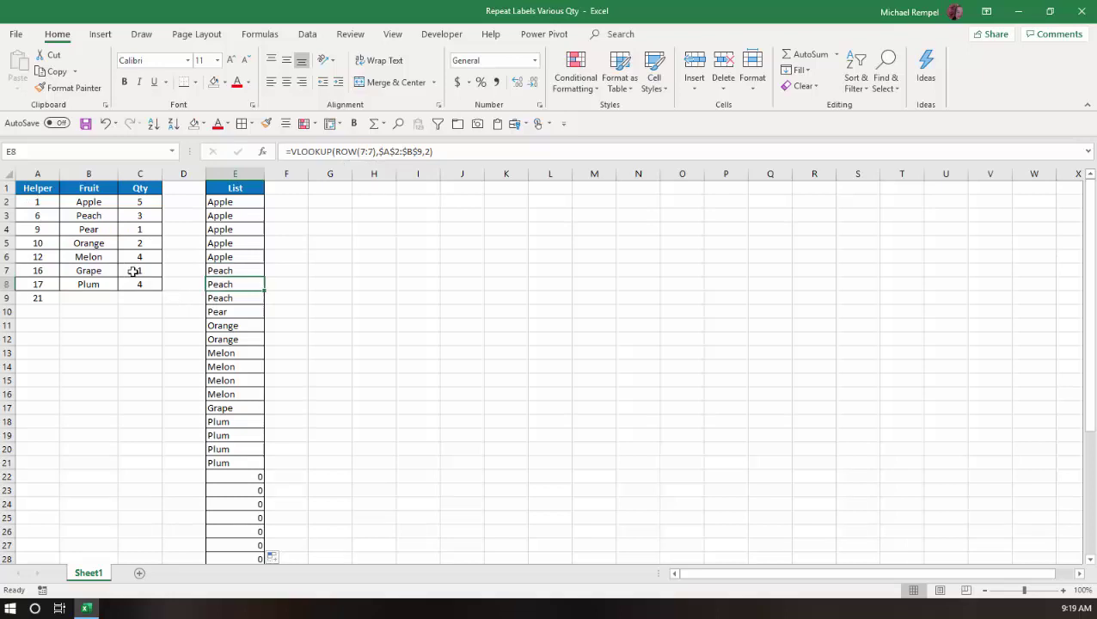
key(Down)
key(Down)
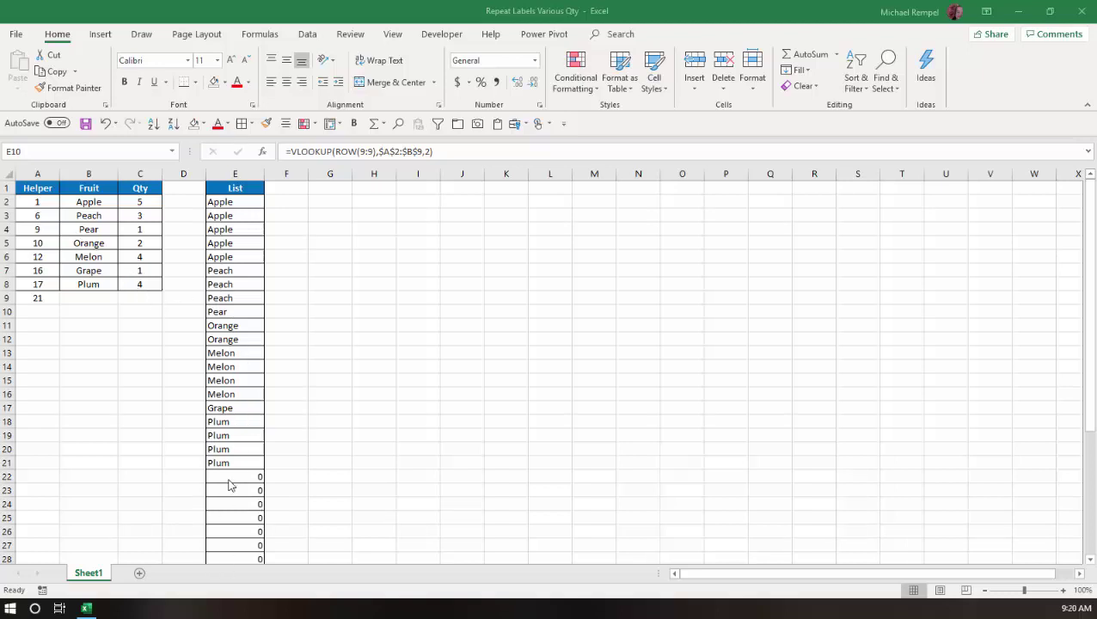
Convert the Helper, Fruit and Qty range A1:C9 into a table with headers
click(94, 242)
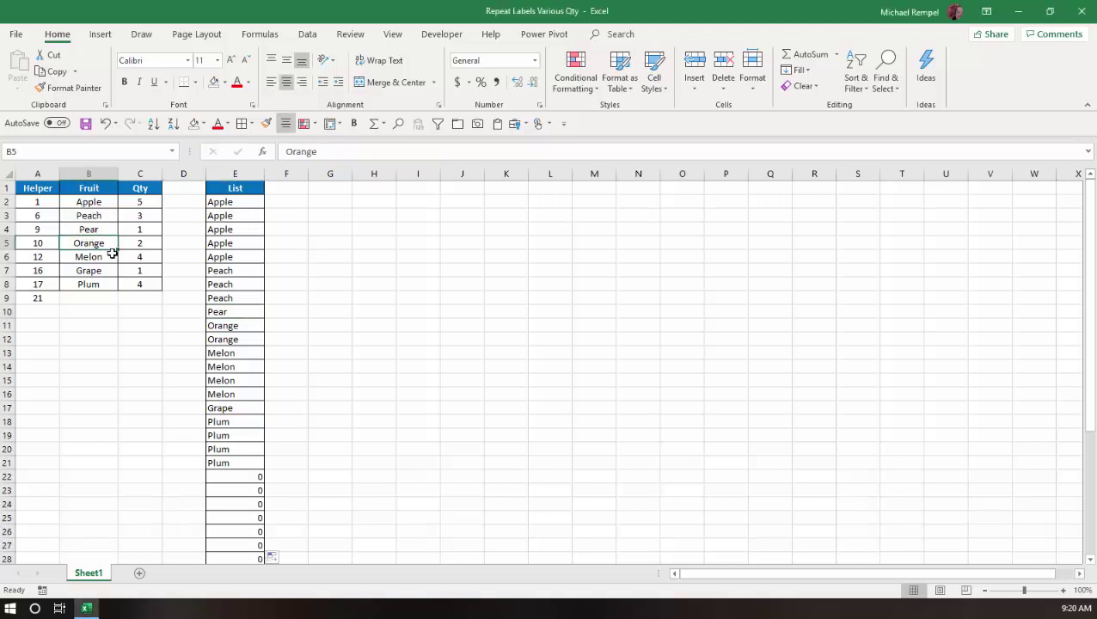
key(ctrl+t)
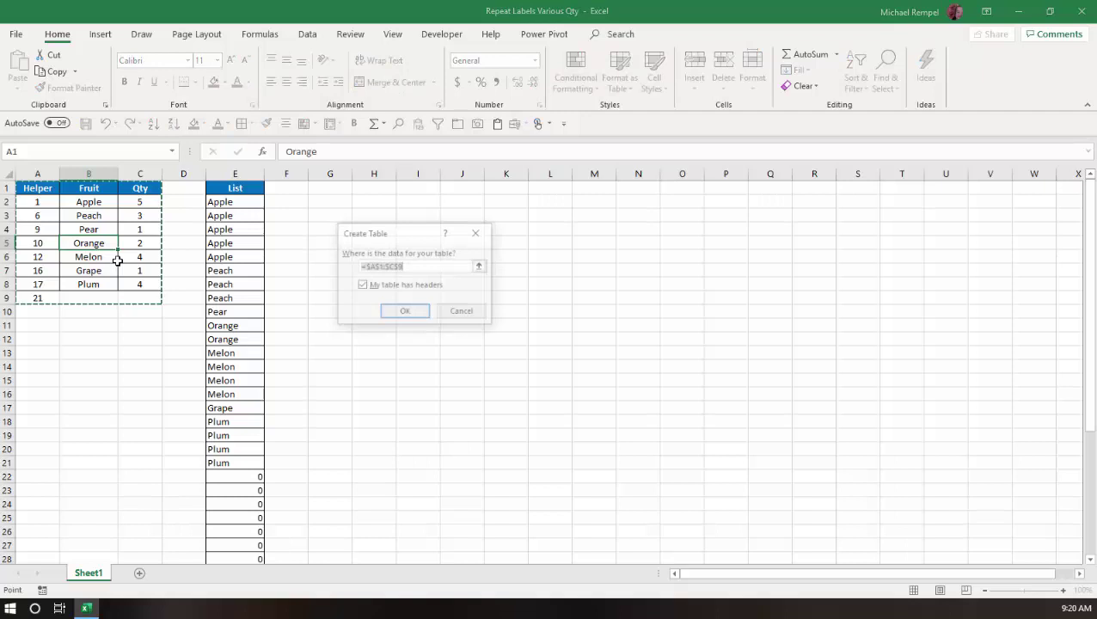
key(Return)
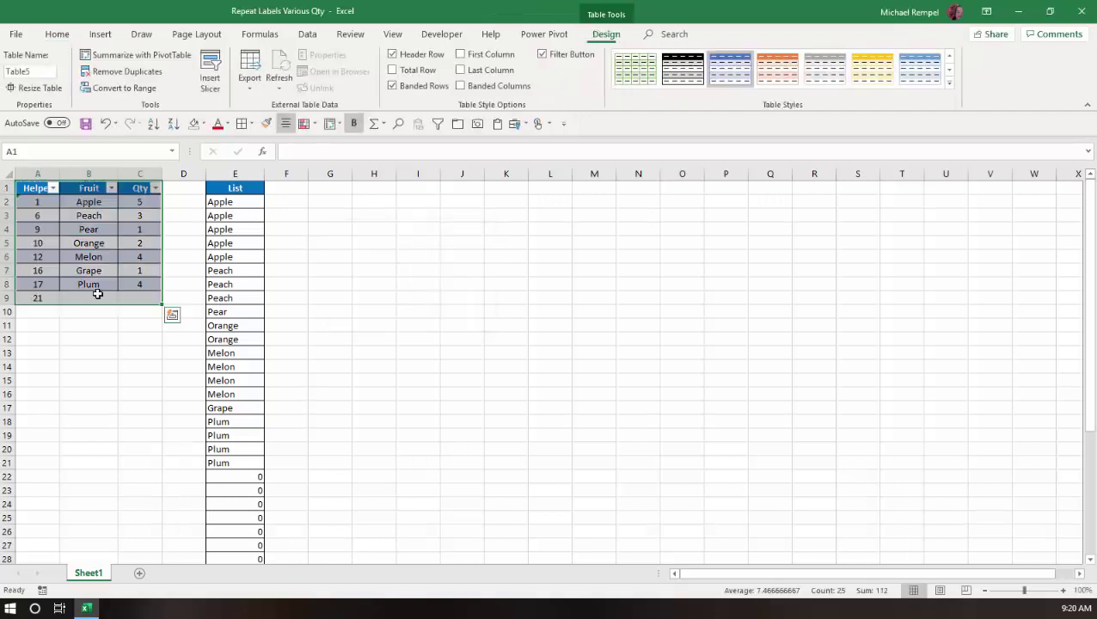
click(95, 243)
Replace the table_array in E2's VLOOKUP with the table's Helper to Fruit columns and fill the formula down the List column
click(220, 205)
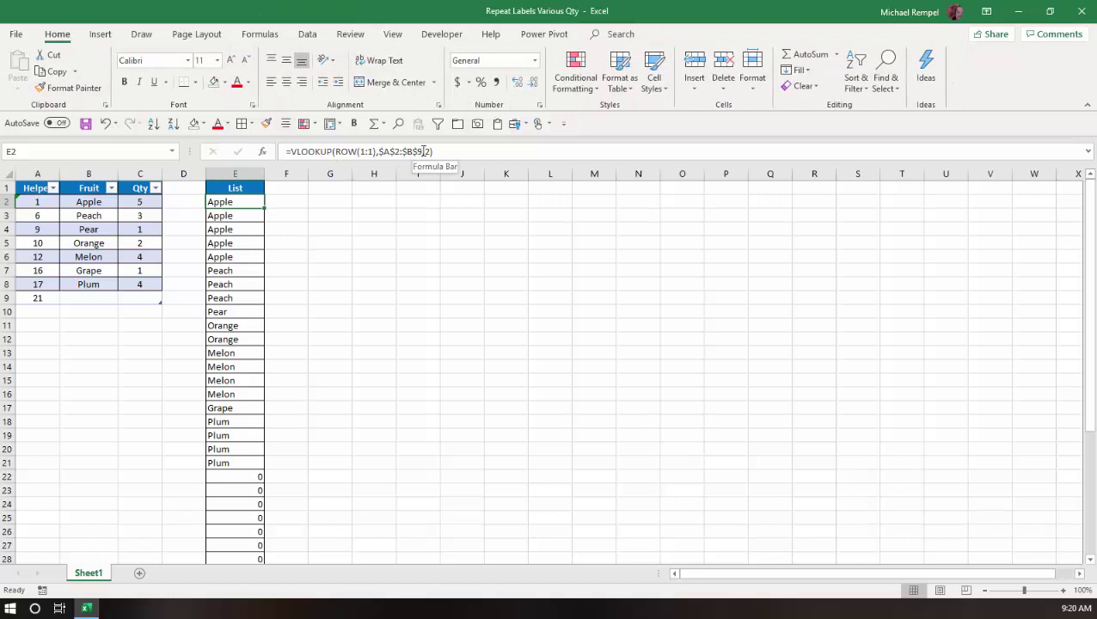
drag(421, 152, 380, 152)
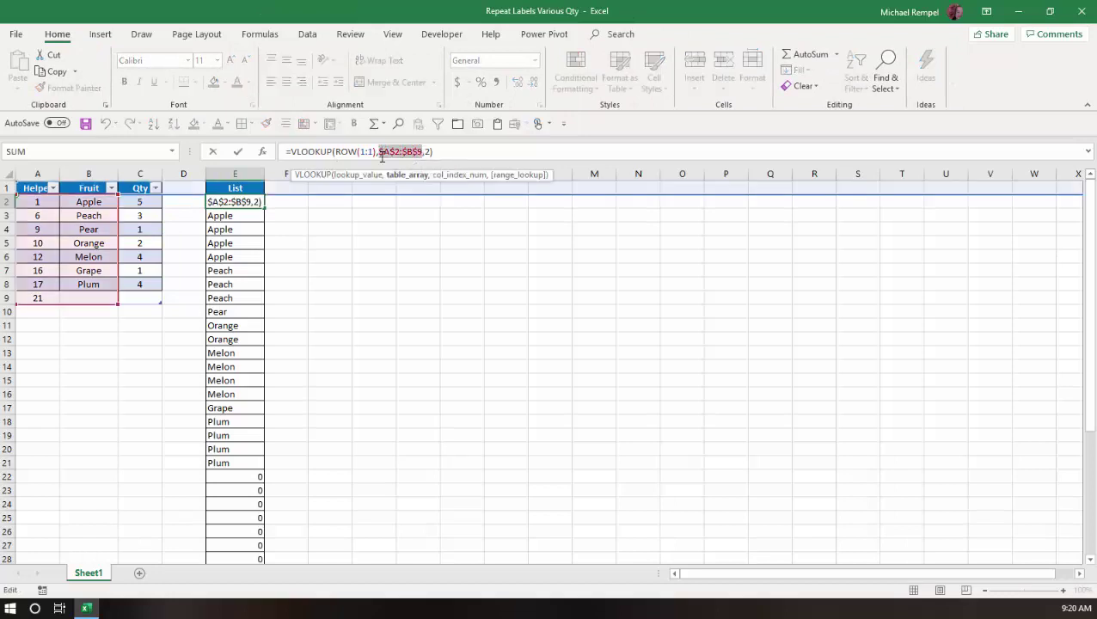
drag(37, 204, 100, 299)
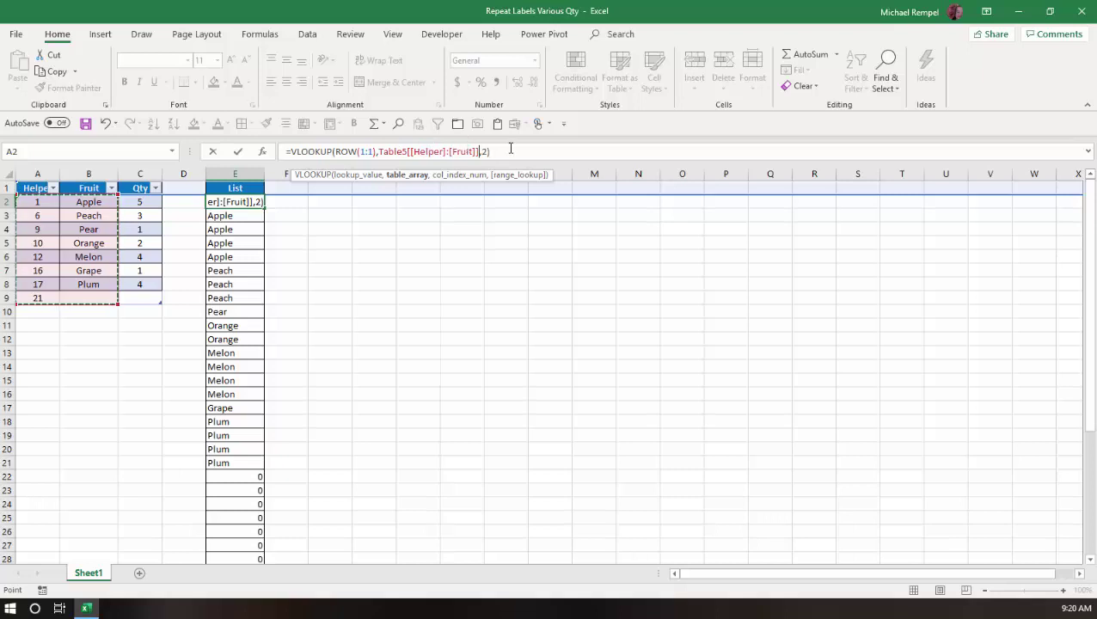
key(ctrl+Return)
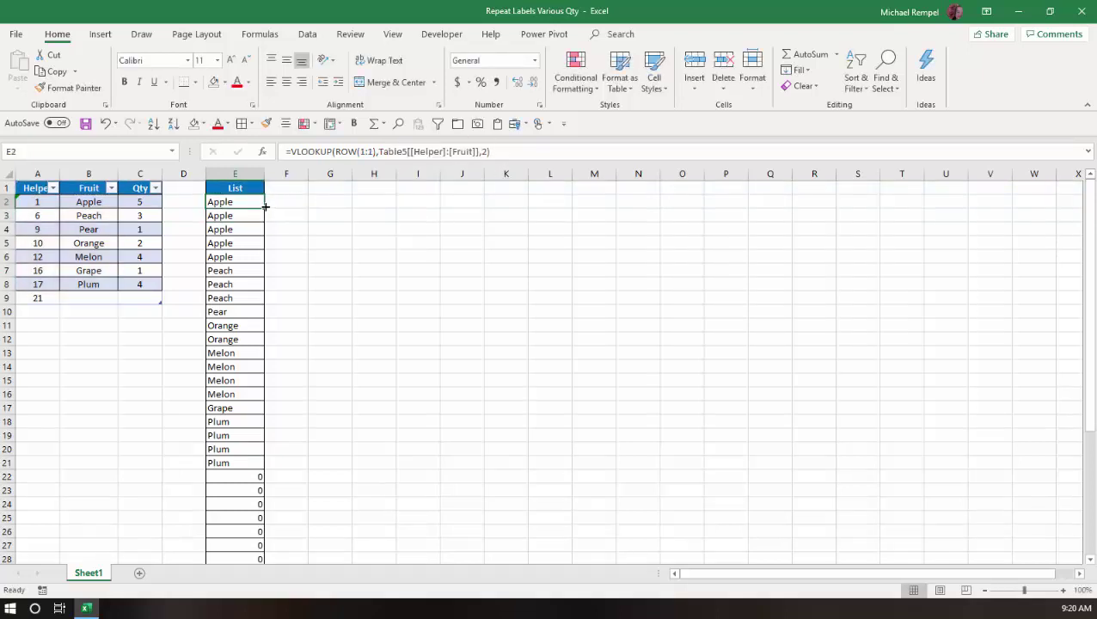
double_click(264, 207)
click(242, 207)
Add a new row to the end of the table and enter Banana with quantity 3 in row 9
click(142, 286)
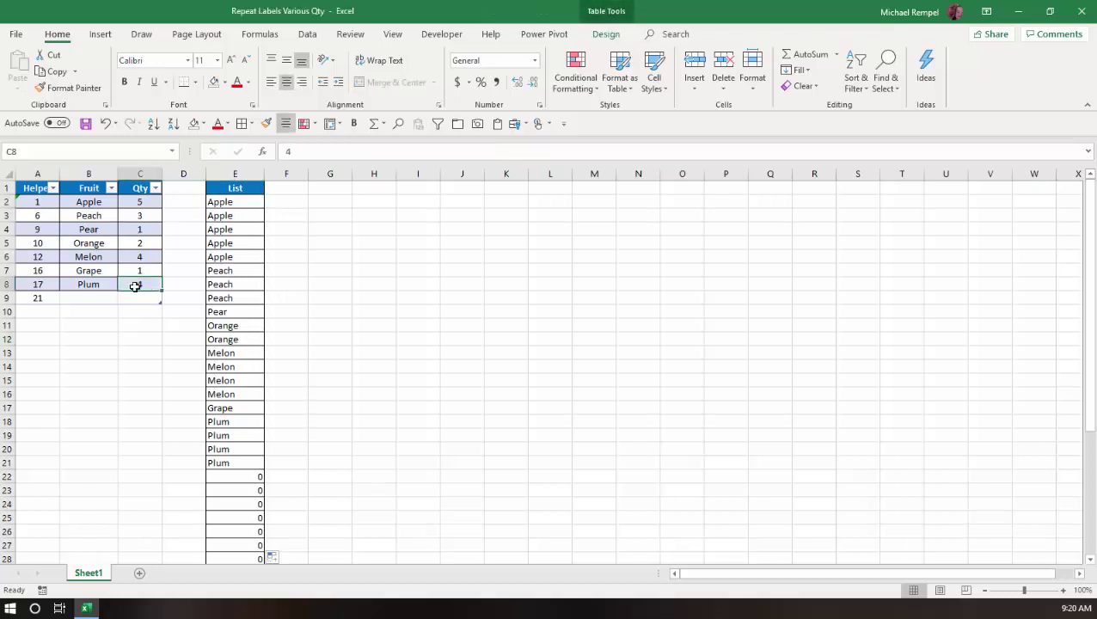
click(139, 297)
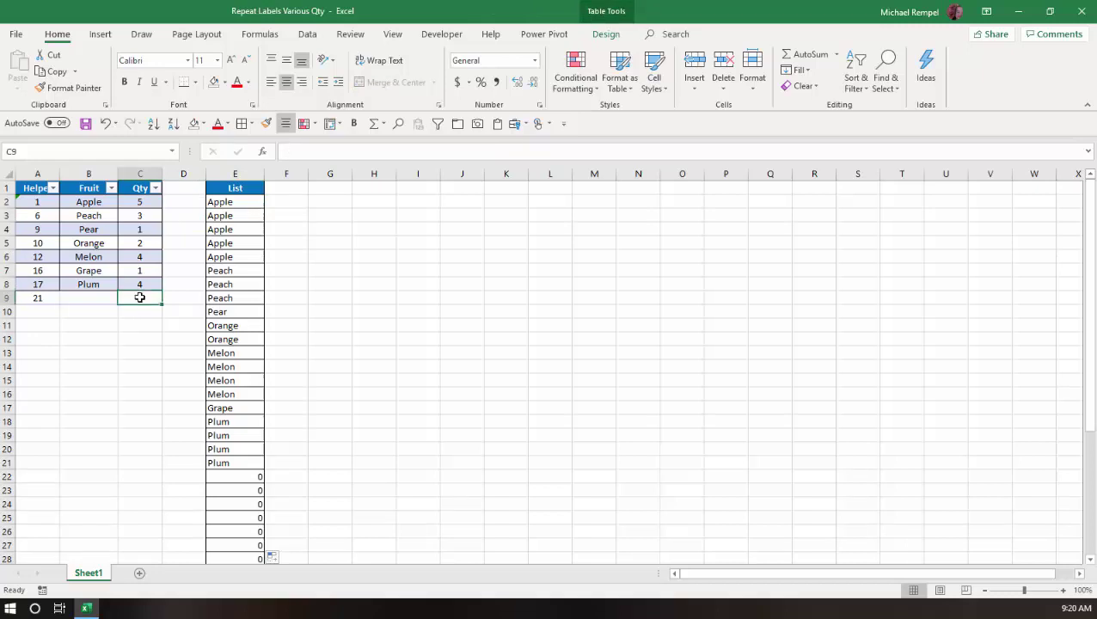
key(Tab)
key(Up)
key(Right)
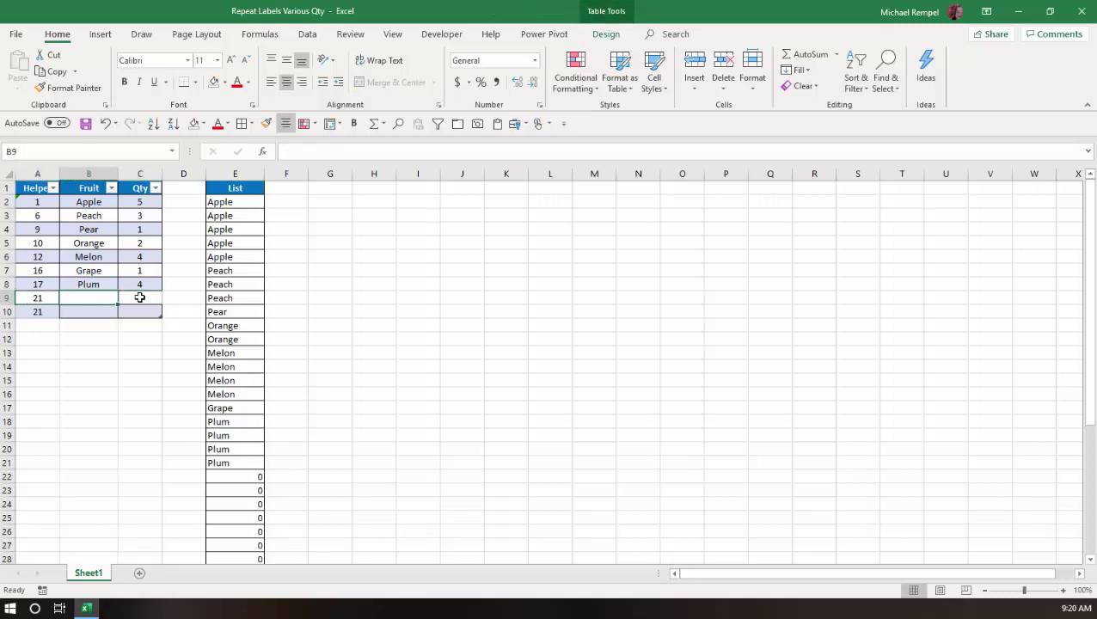
text(Ba)
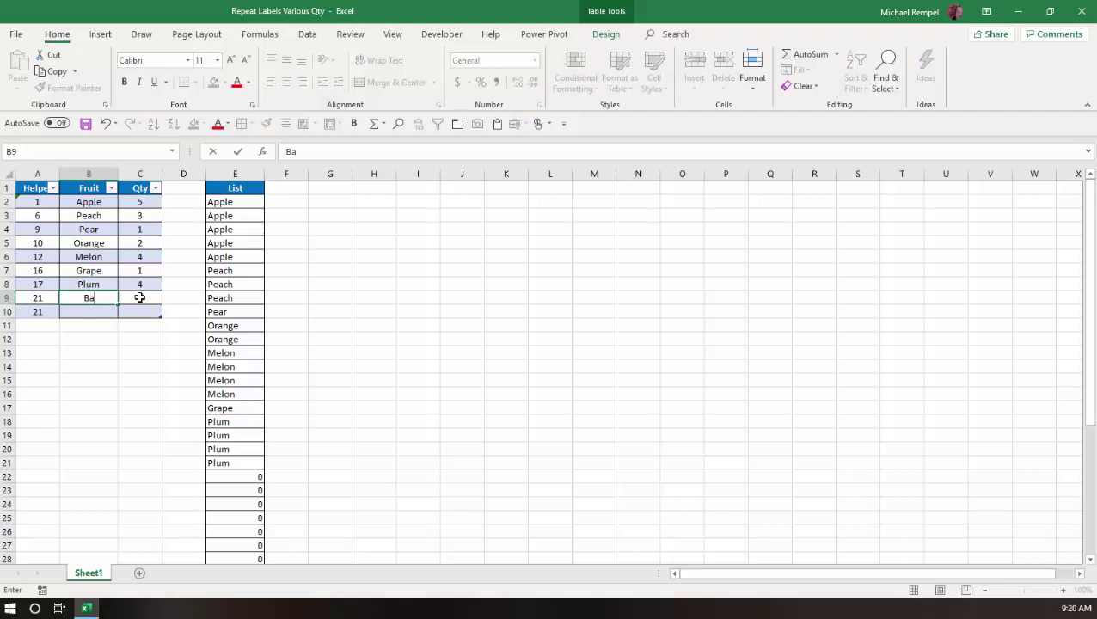
text(nana)
key(Tab)
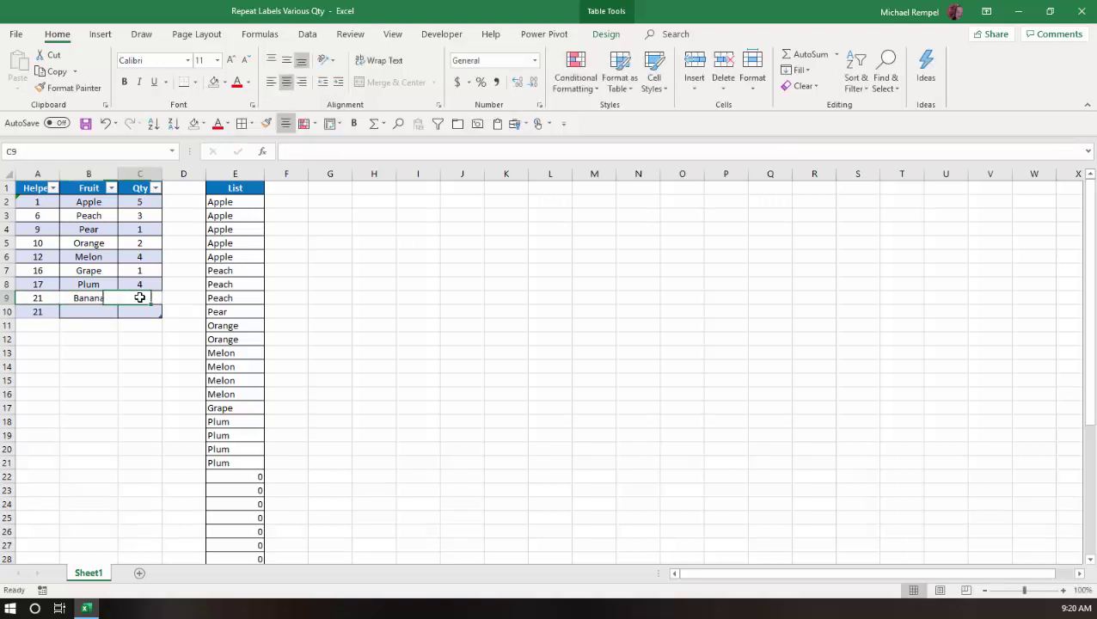
text(3)
key(Return)
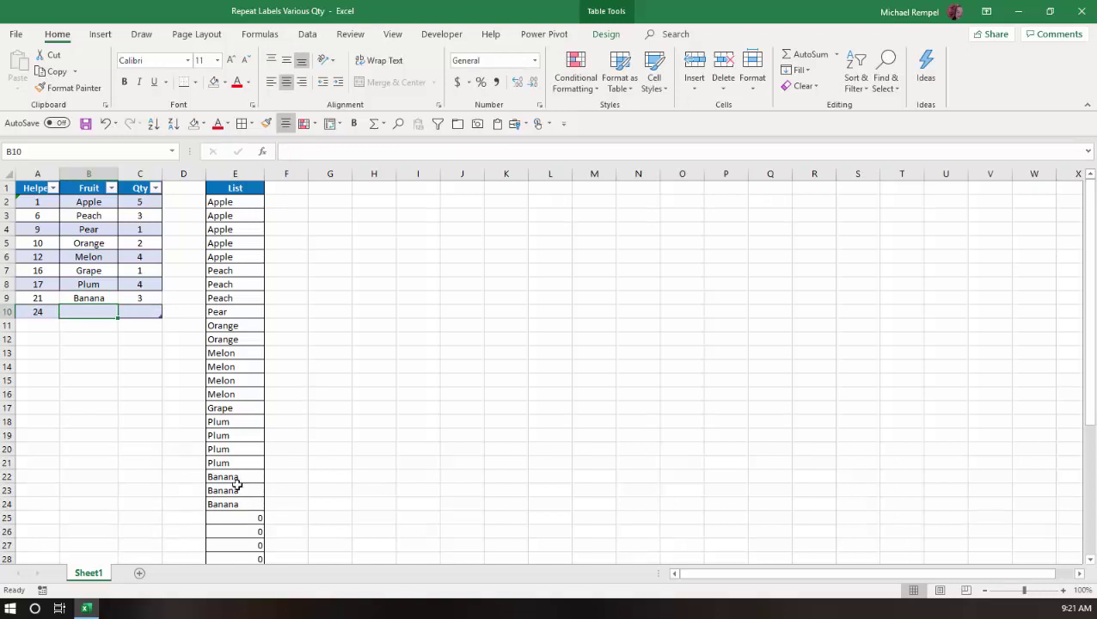
Extend the table by another row and enter Fruit with quantity 2 in row 10
key(Tab)
key(Tab)
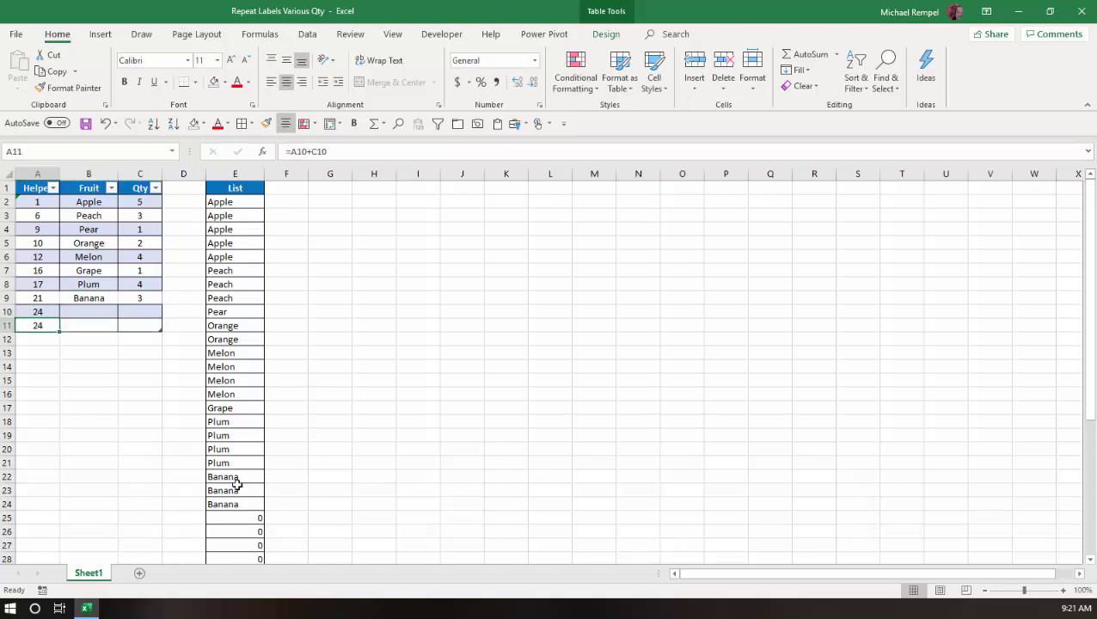
key(Up)
key(Right)
text(Fruit)
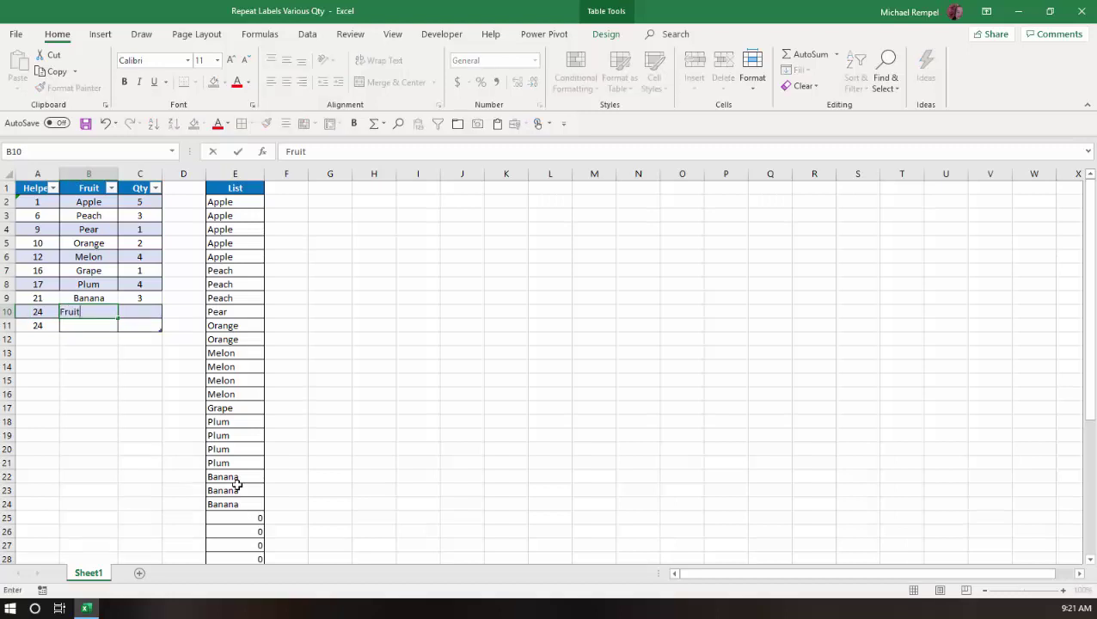
key(Tab)
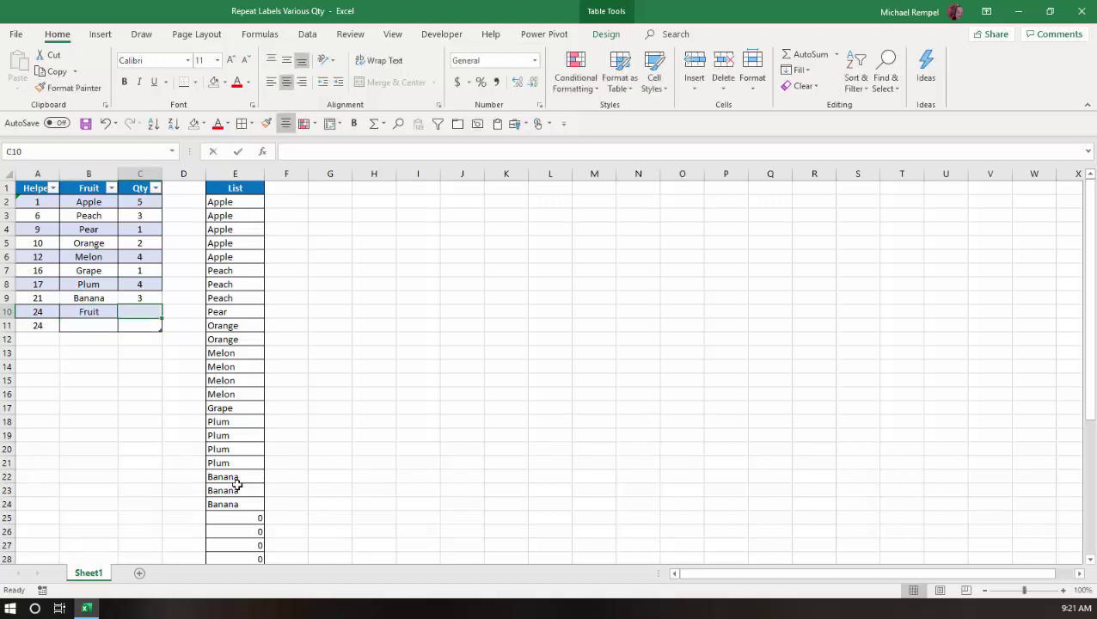
text(2)
key(Return)
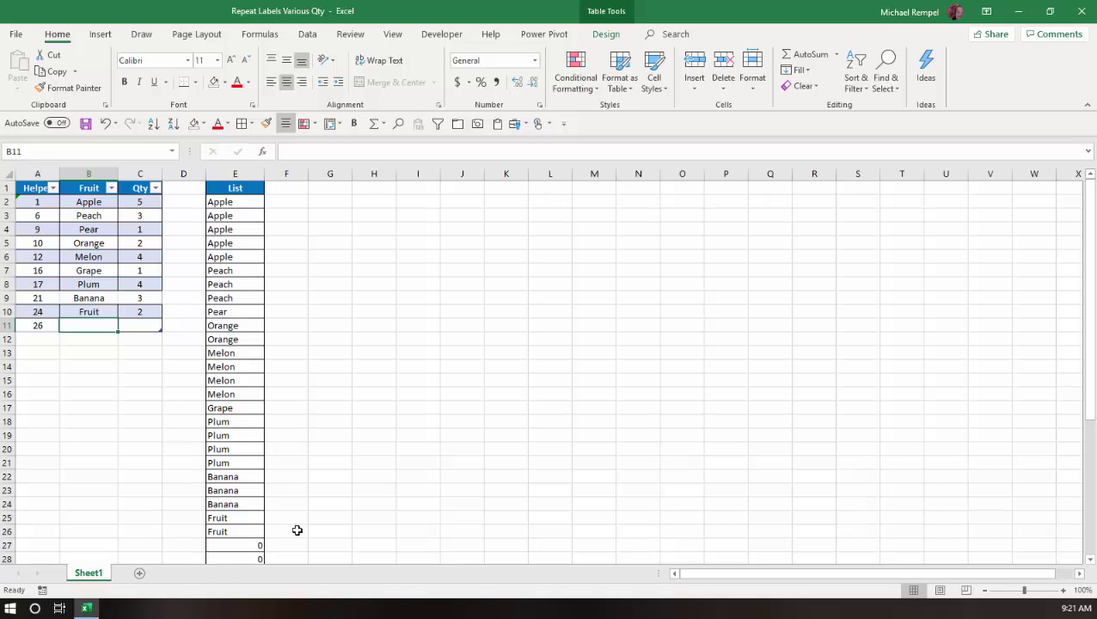
Change E2 to =IF(VLOOKUP(ROW(1:1),Table5[[Helper]:[Fruit]],2)=0,"",VLOOKUP(ROW(1:1),Table5[[Helper]:[Fruit]],2)) so zero results return blank
scroll(296, 530, down, 7)
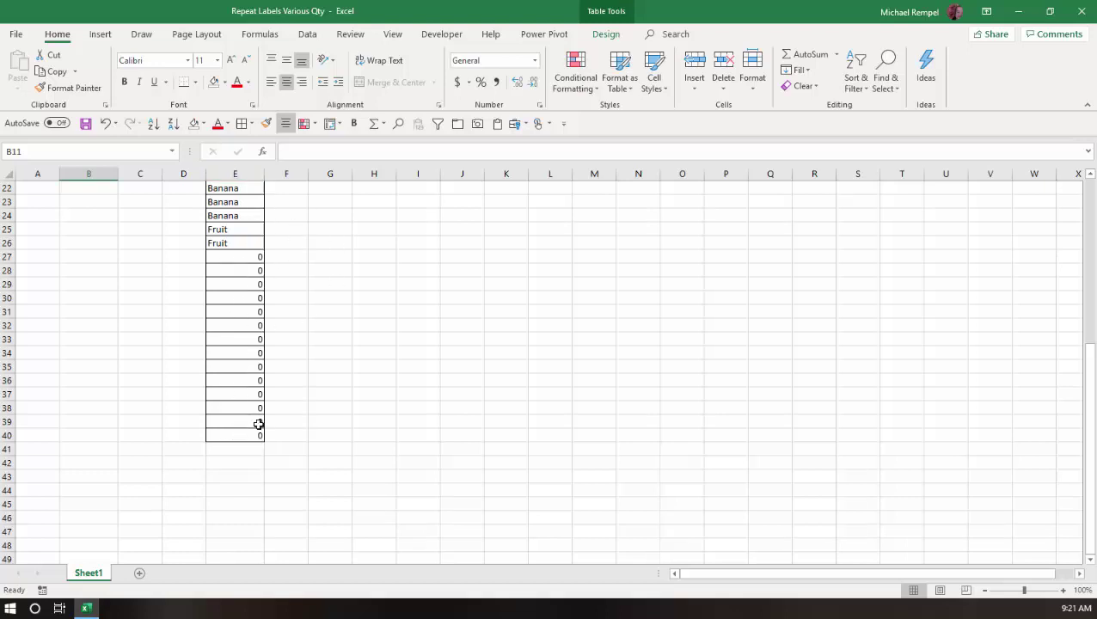
scroll(259, 424, up, 7)
click(237, 202)
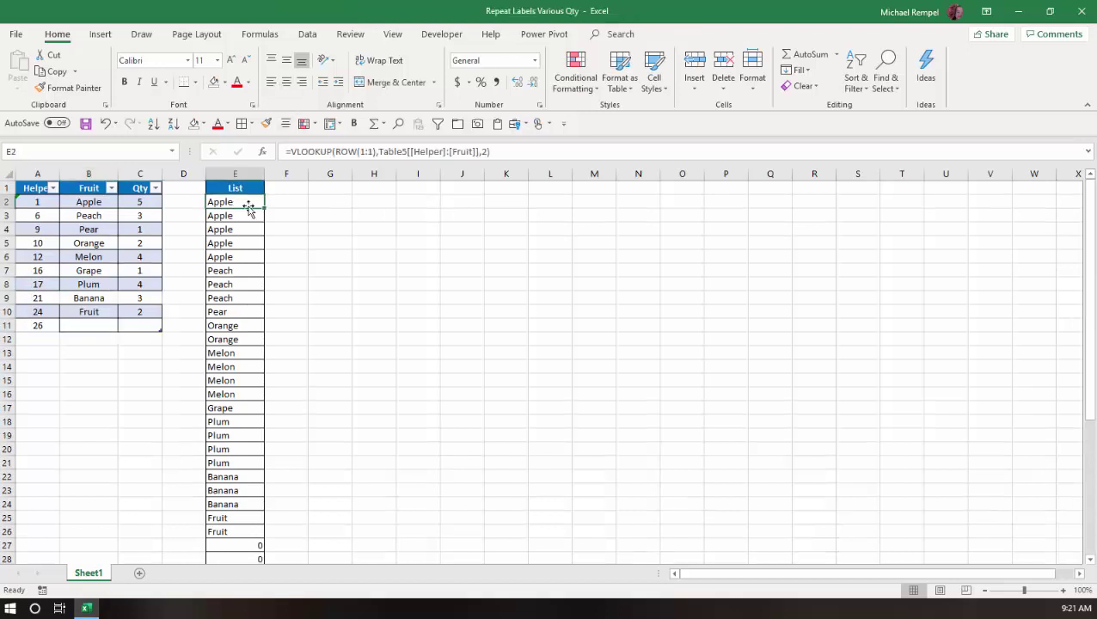
click(295, 154)
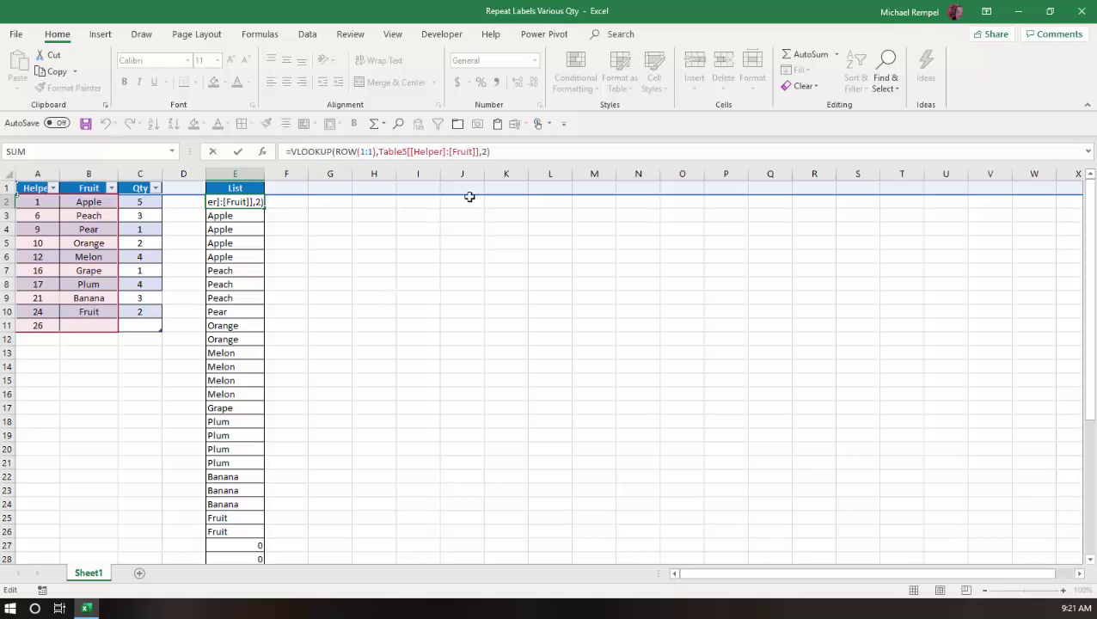
drag(500, 151, 290, 151)
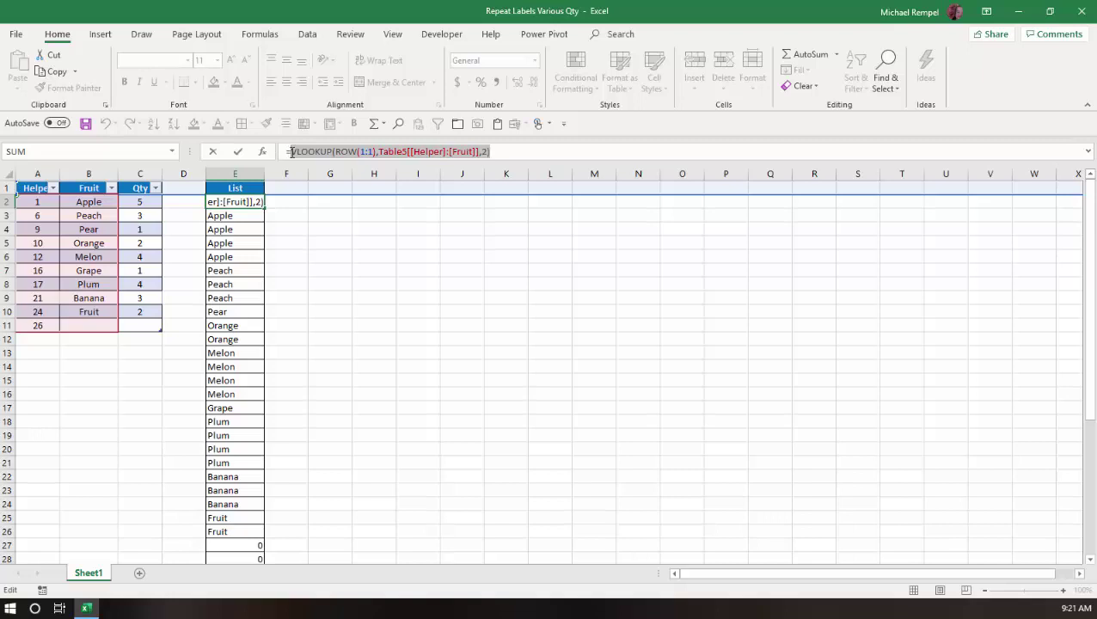
key(ctrl+c)
click(290, 151)
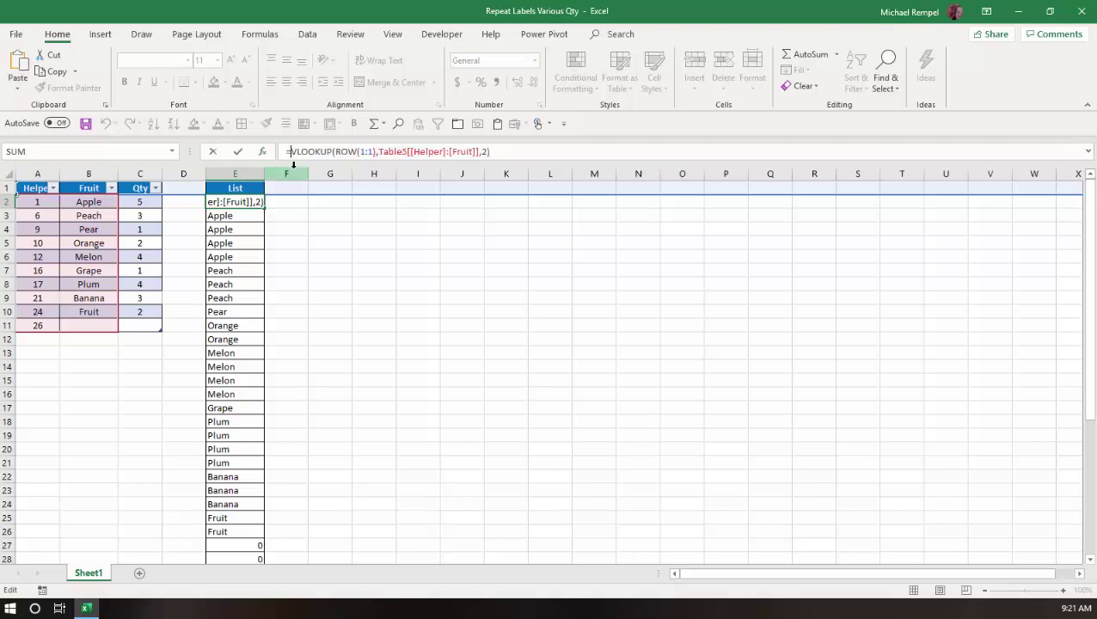
text(IF()
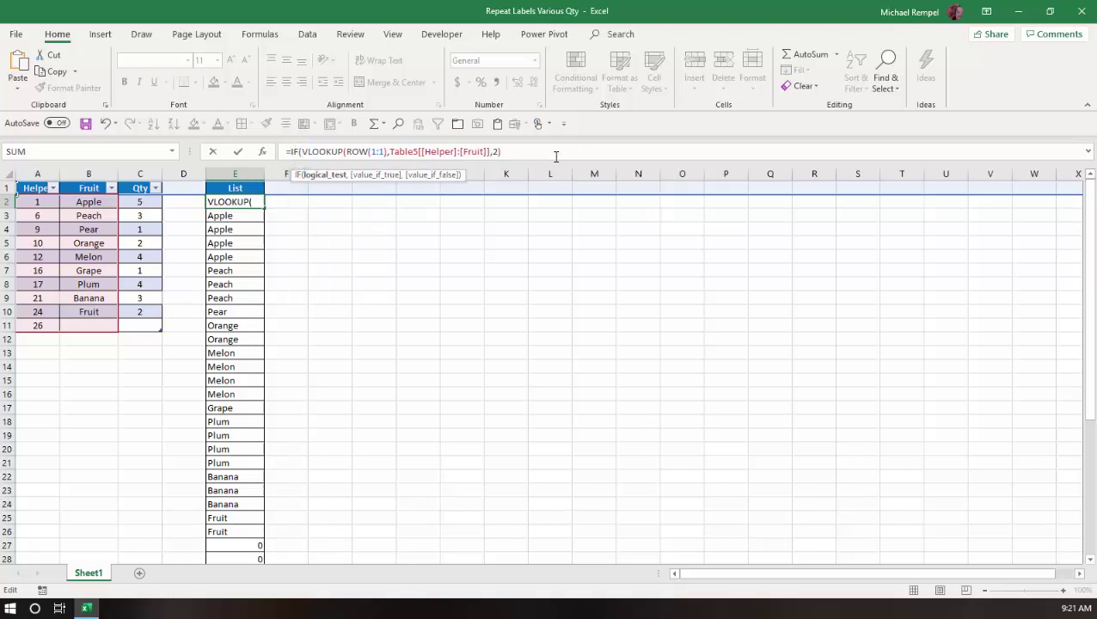
text(=0,)
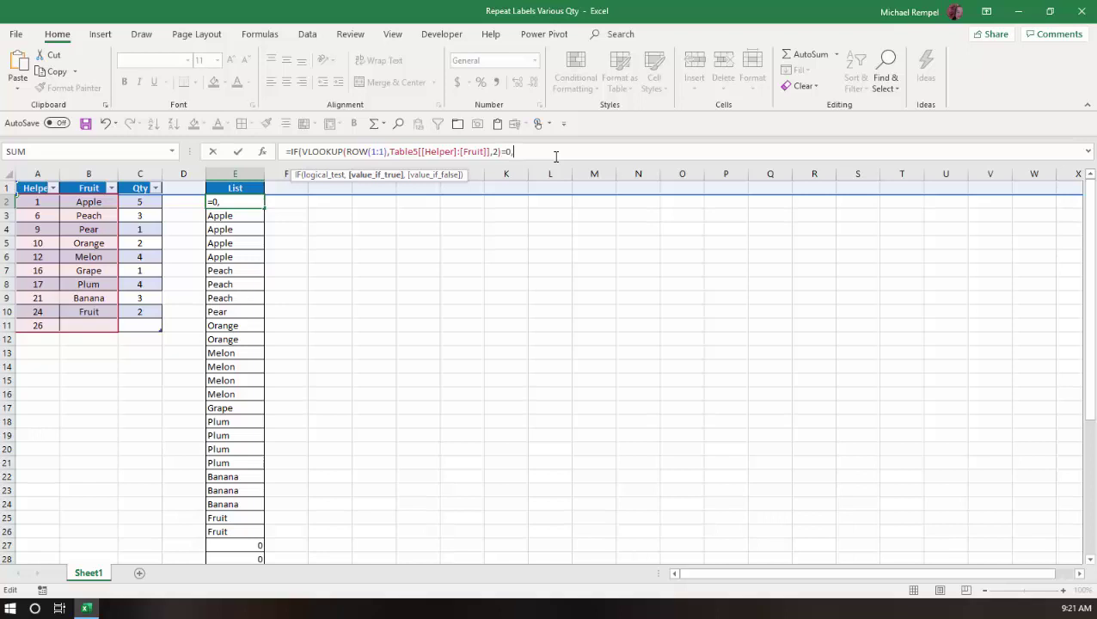
text("",)
key(ctrl+v)
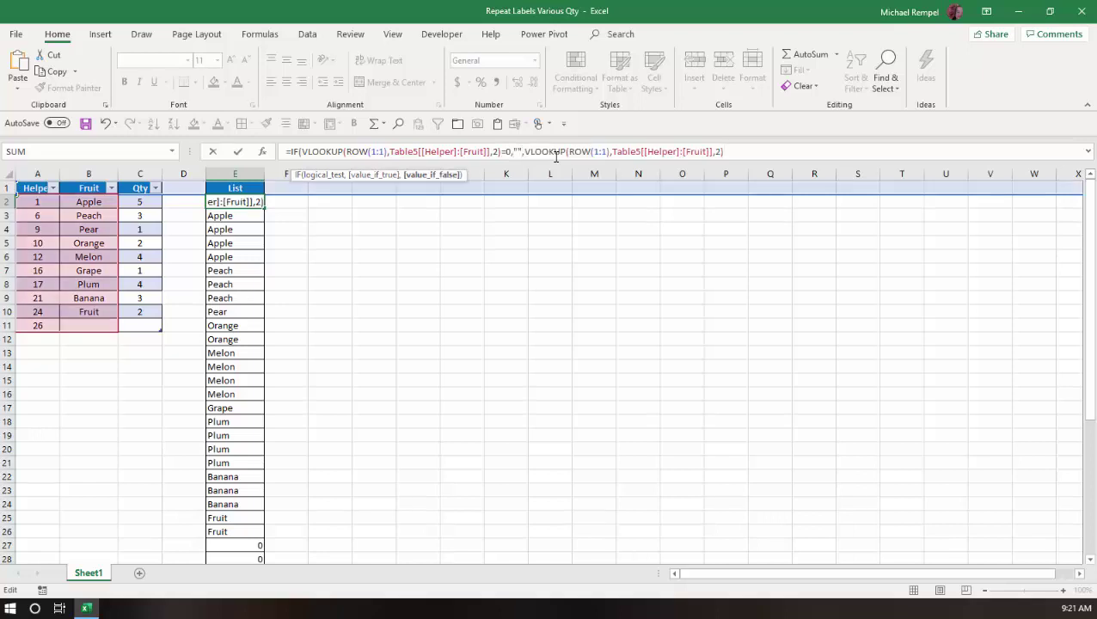
text())
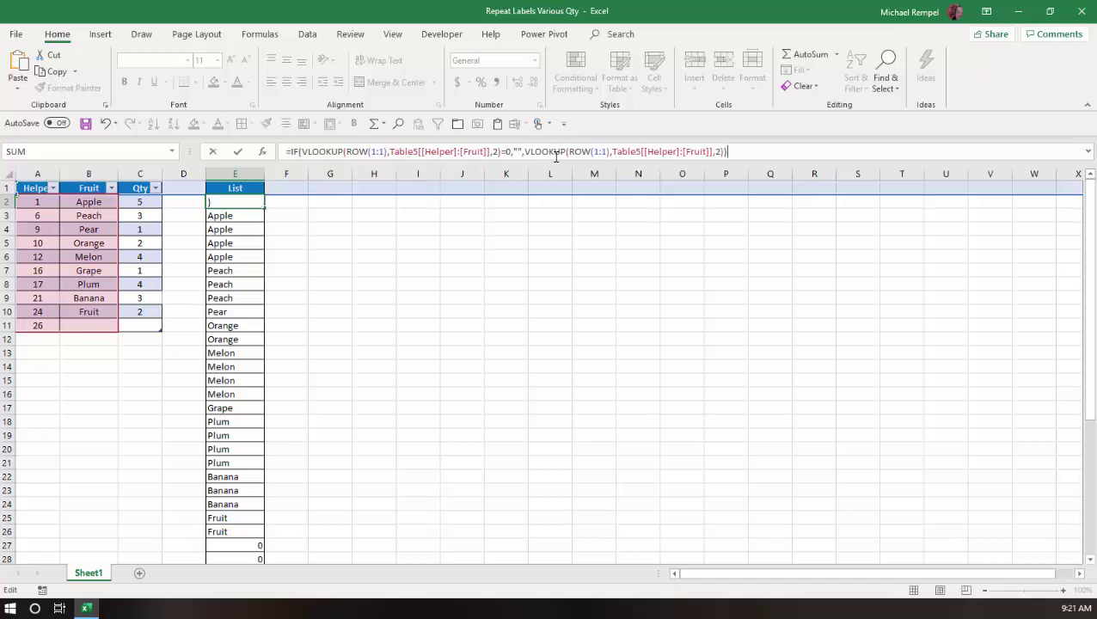
key(Return)
key(Up)
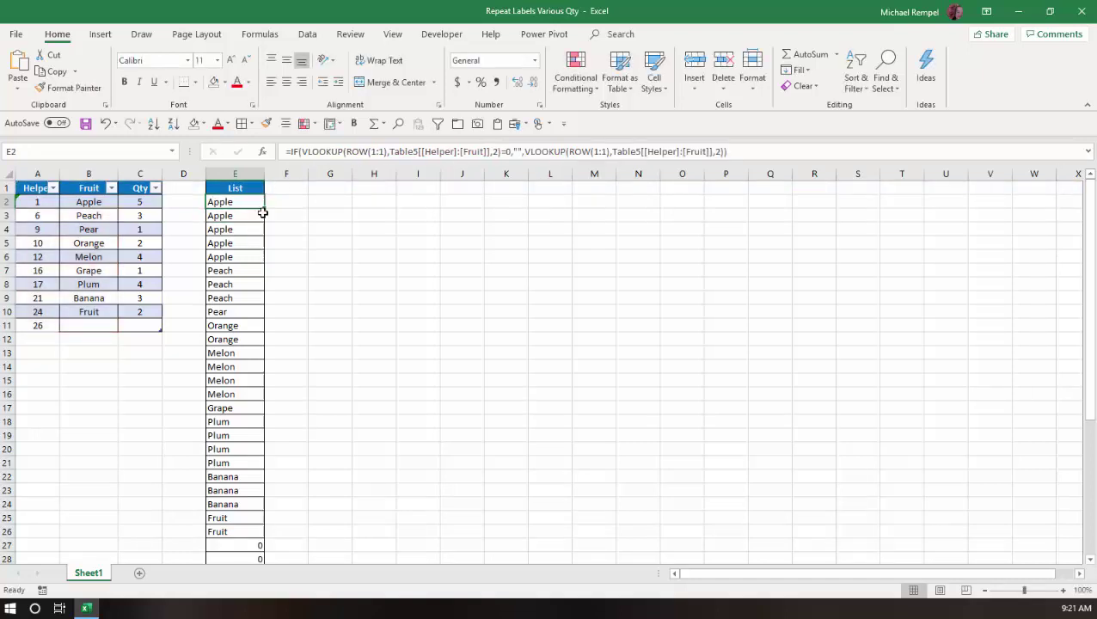
Fill E2's updated IF formula down the List column and check the rows below the last fruit label
double_click(264, 208)
click(253, 310)
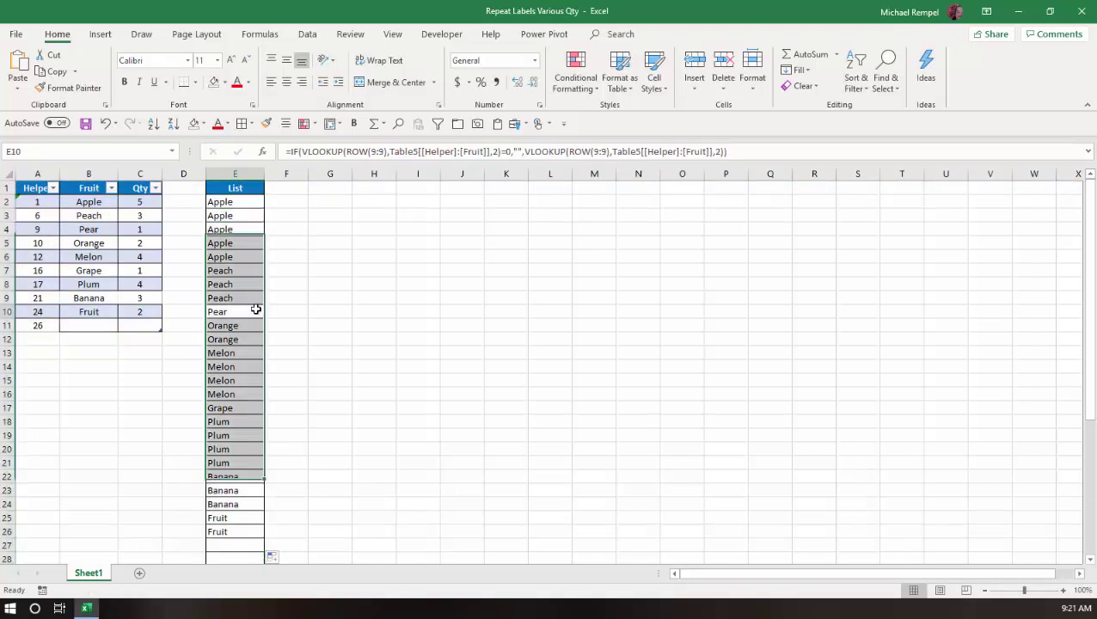
scroll(241, 535, down, 4)
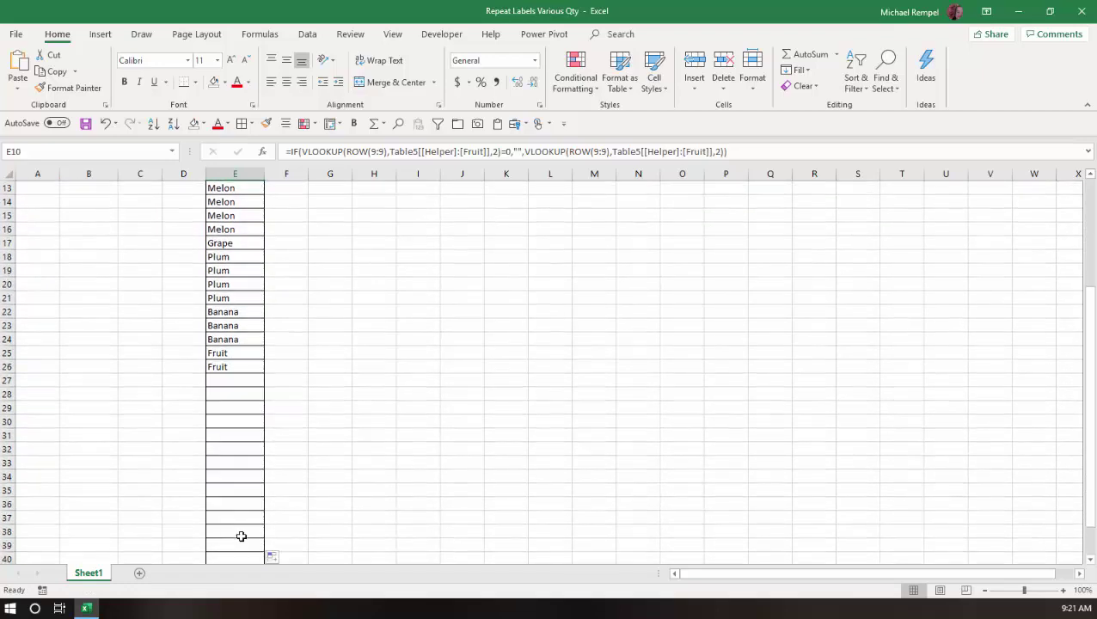
scroll(242, 535, up, 4)
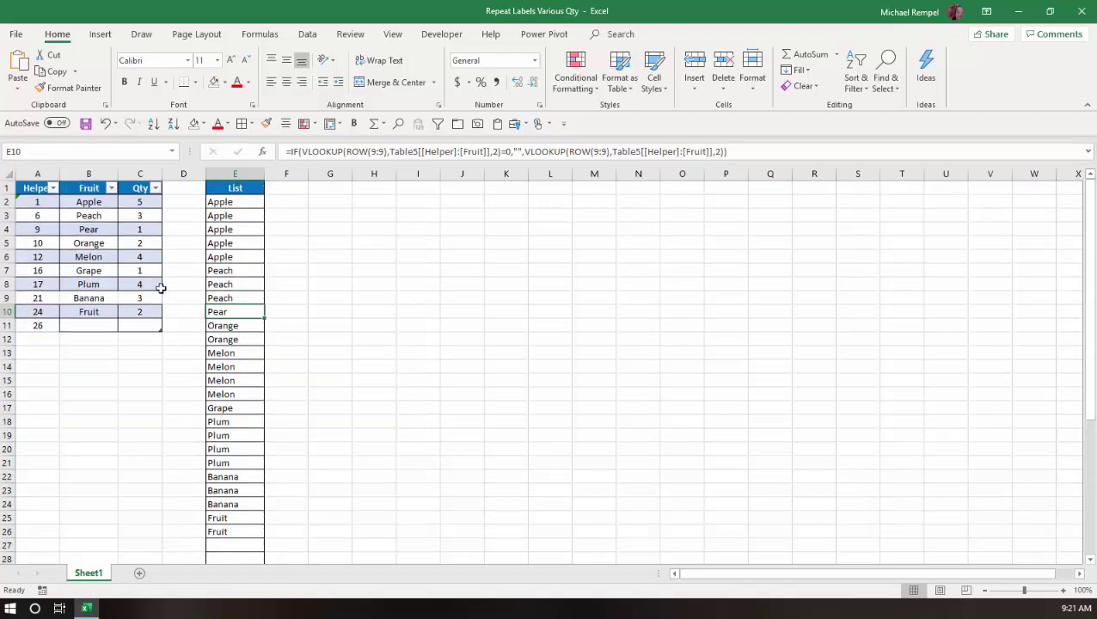
Extend the table by one more row, enter Nectarine with quantity 4 in row 11, and check the List column
click(142, 329)
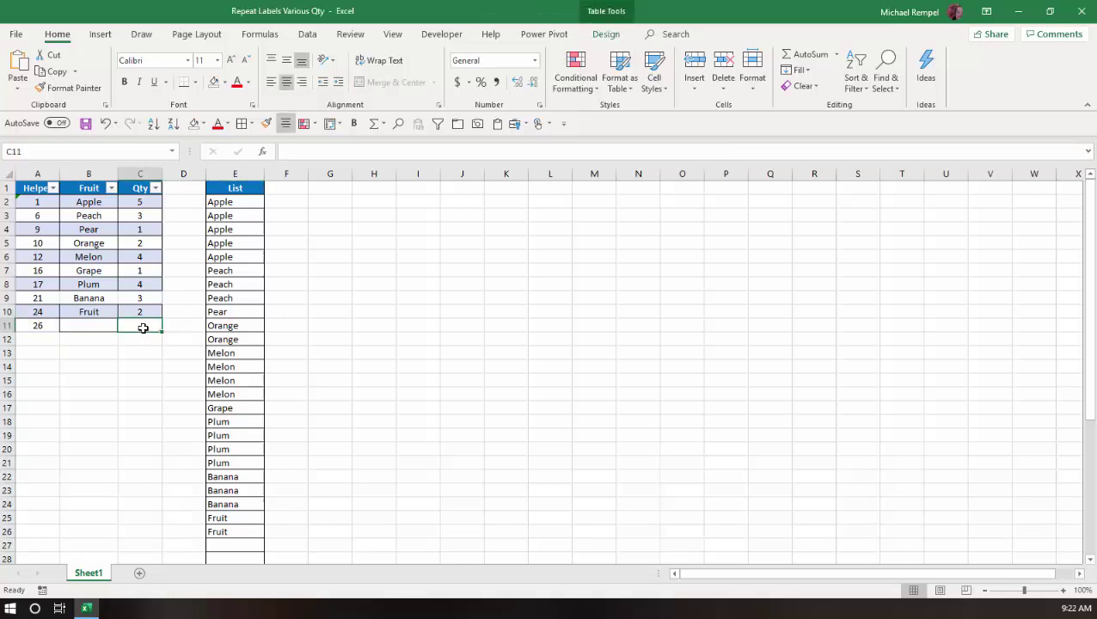
key(Tab)
key(Up)
key(Right)
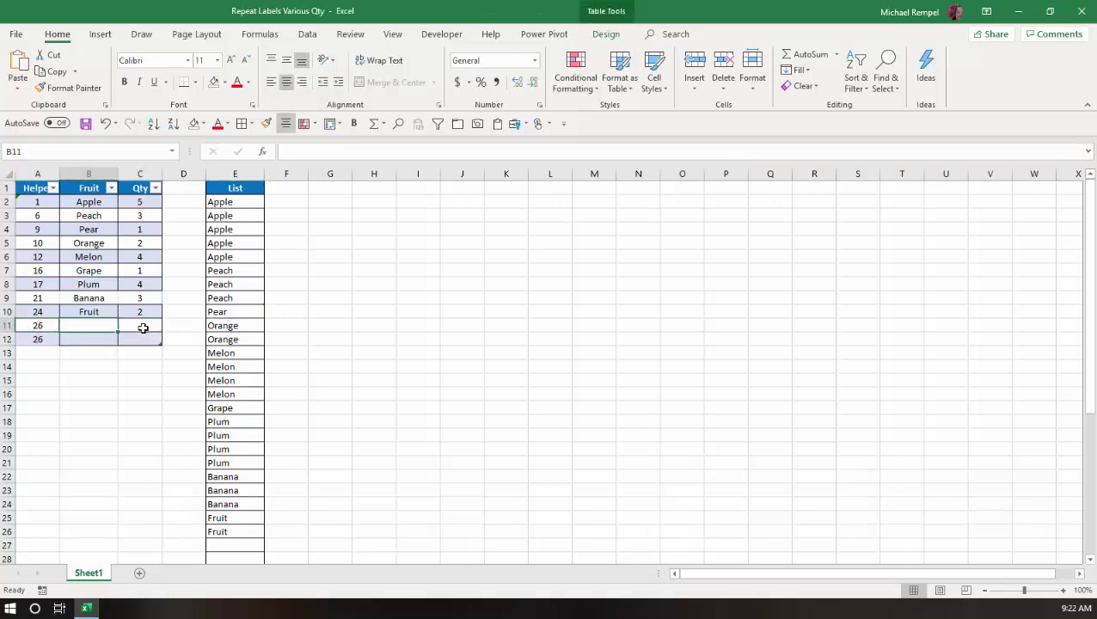
text(Nectar)
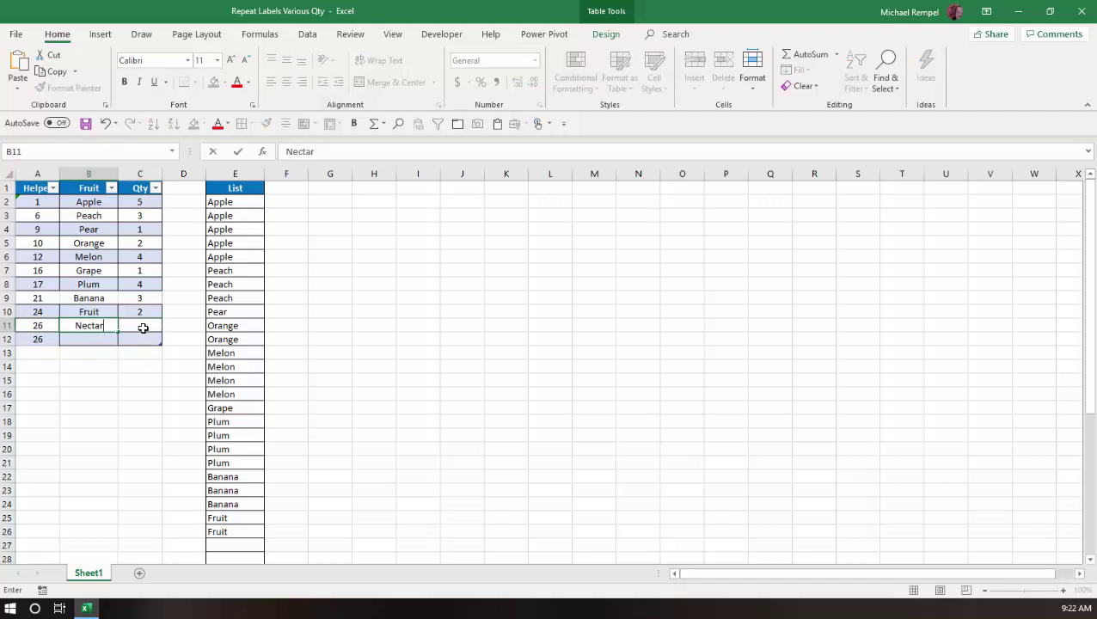
text(ine)
key(Right)
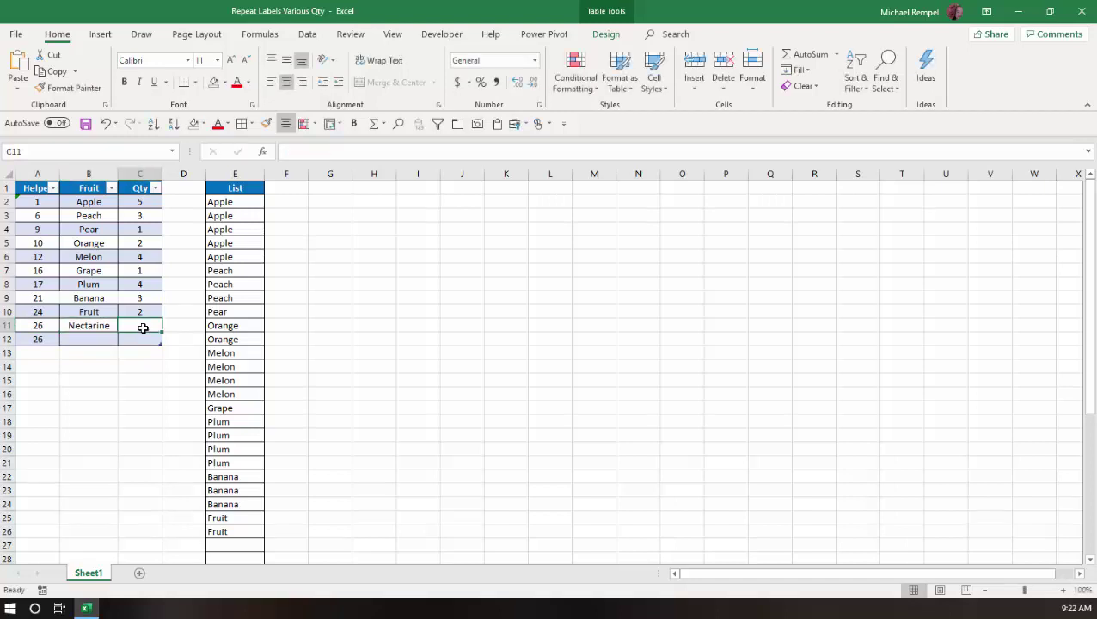
text(4)
key(Return)
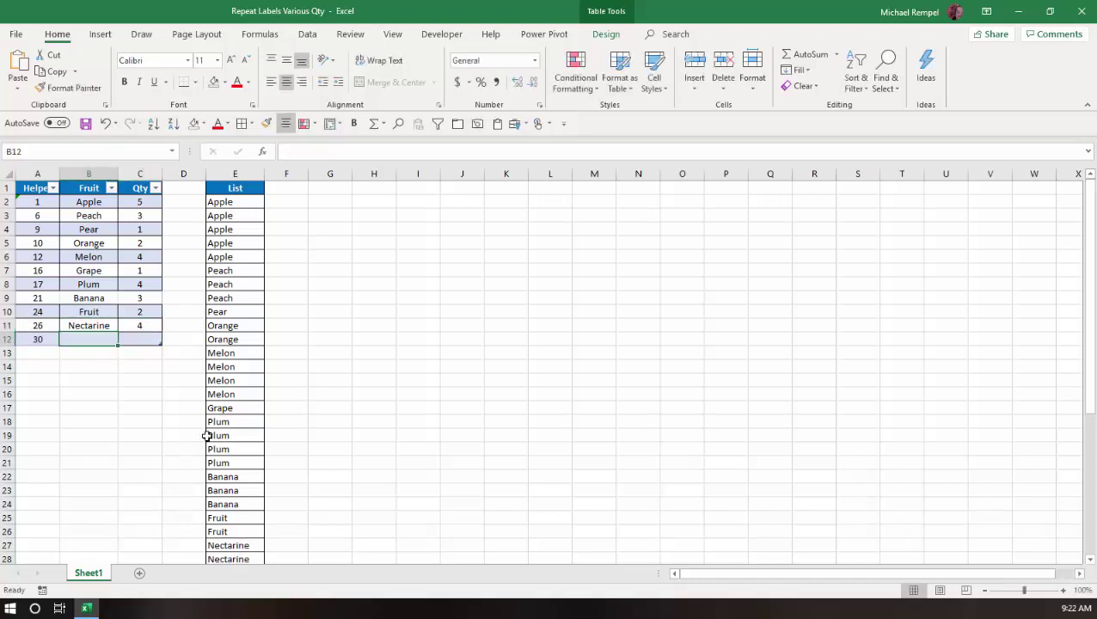
scroll(210, 440, down, 2)
scroll(241, 420, up, 2)
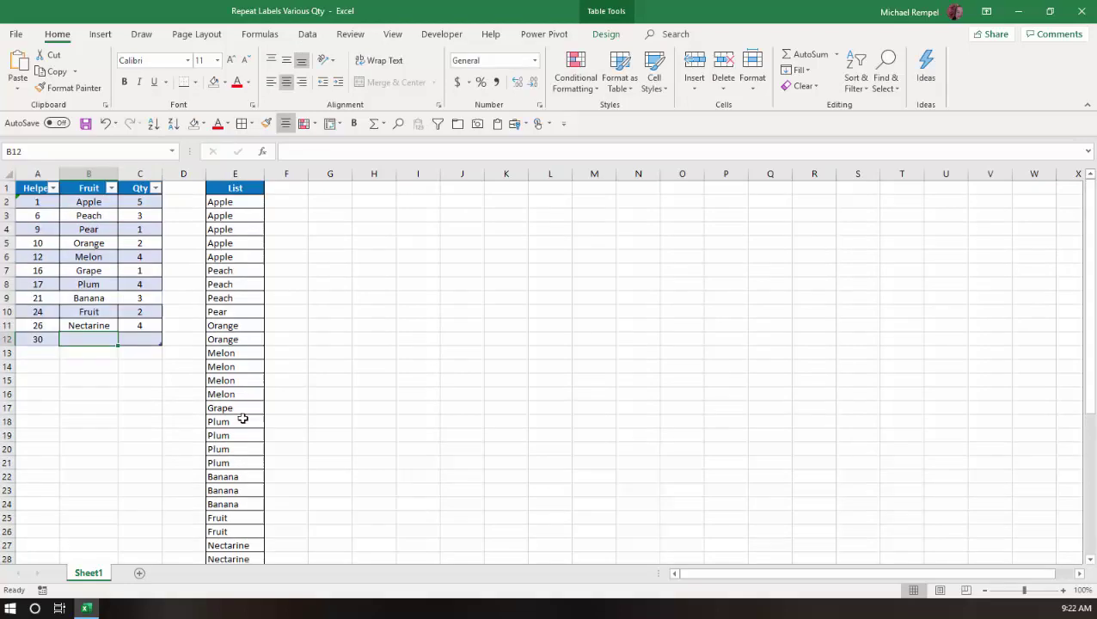